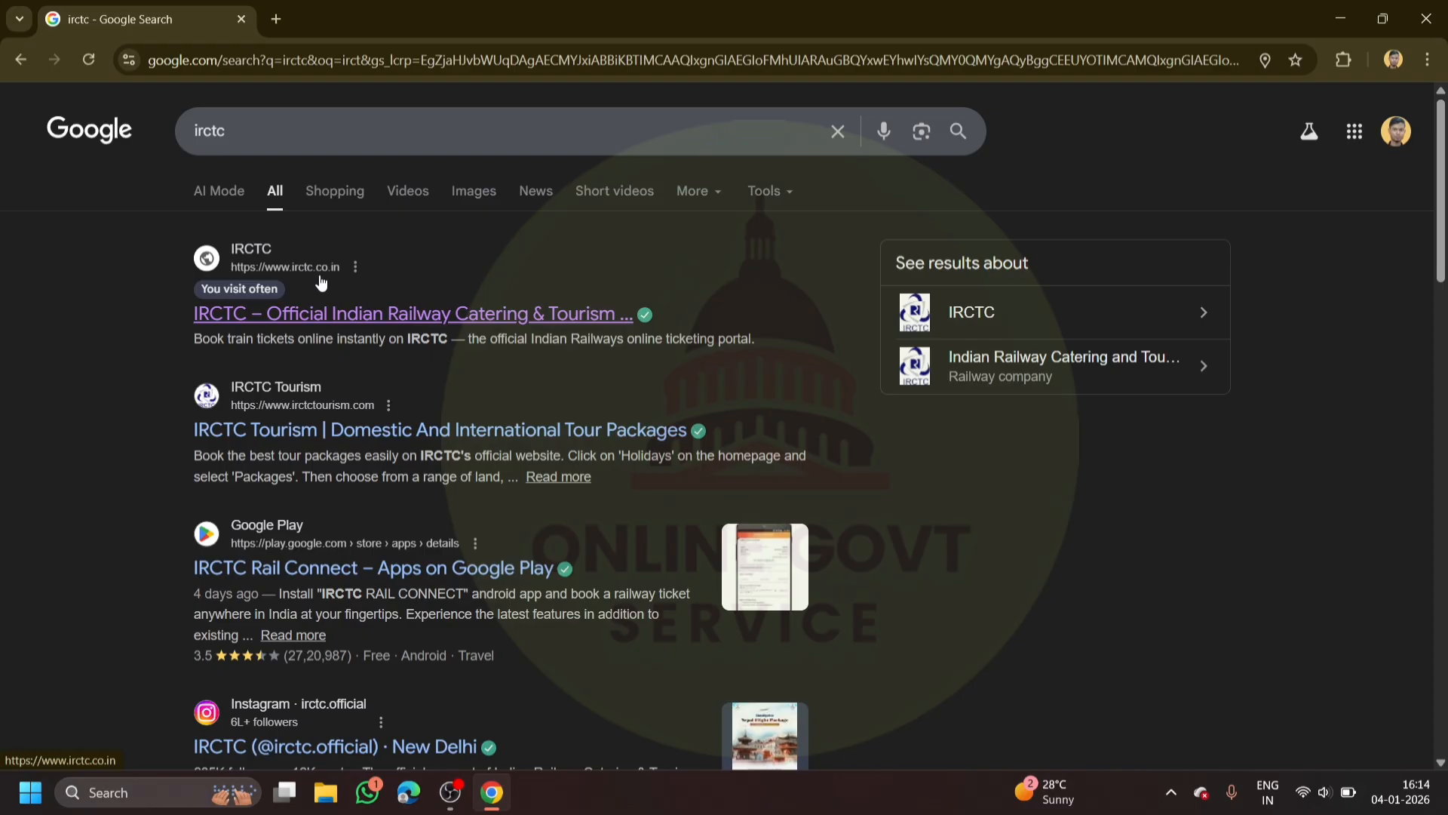
# - Open the official IRCTC website from the search results, dismiss the Aadhaar alert and bring up the login form
pyautogui.click(401, 315)
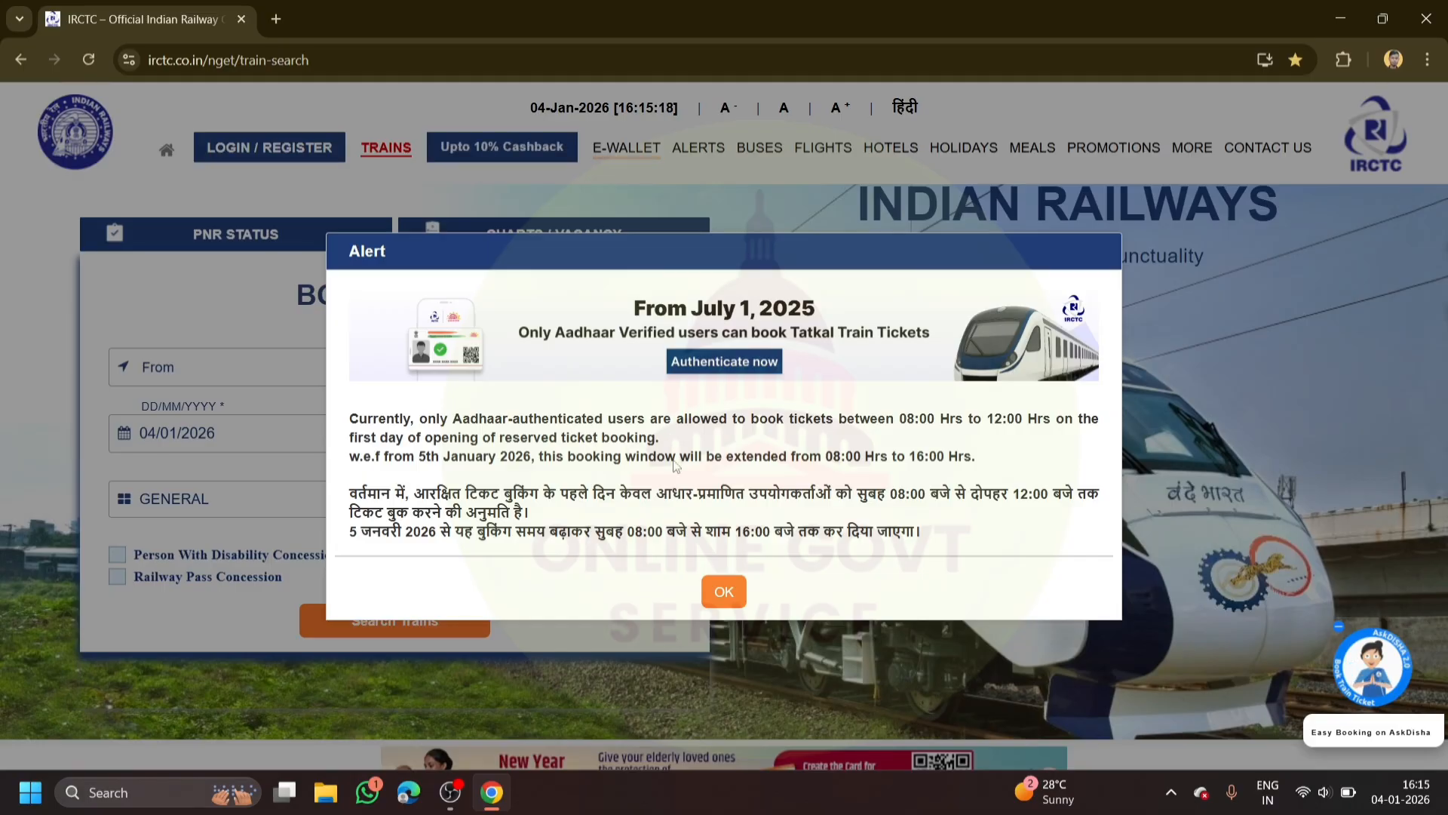
pyautogui.click(724, 592)
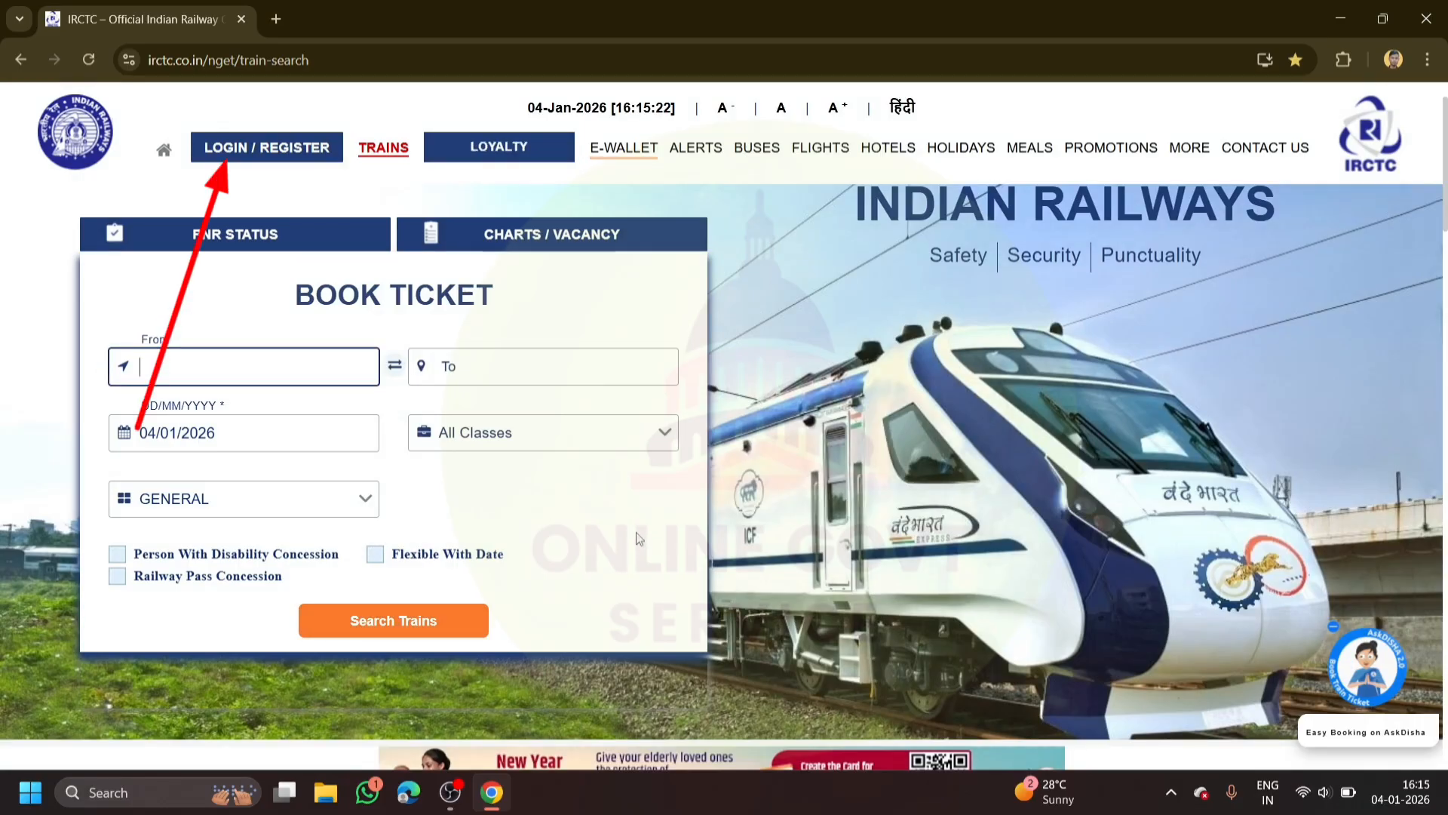
pyautogui.click(235, 154)
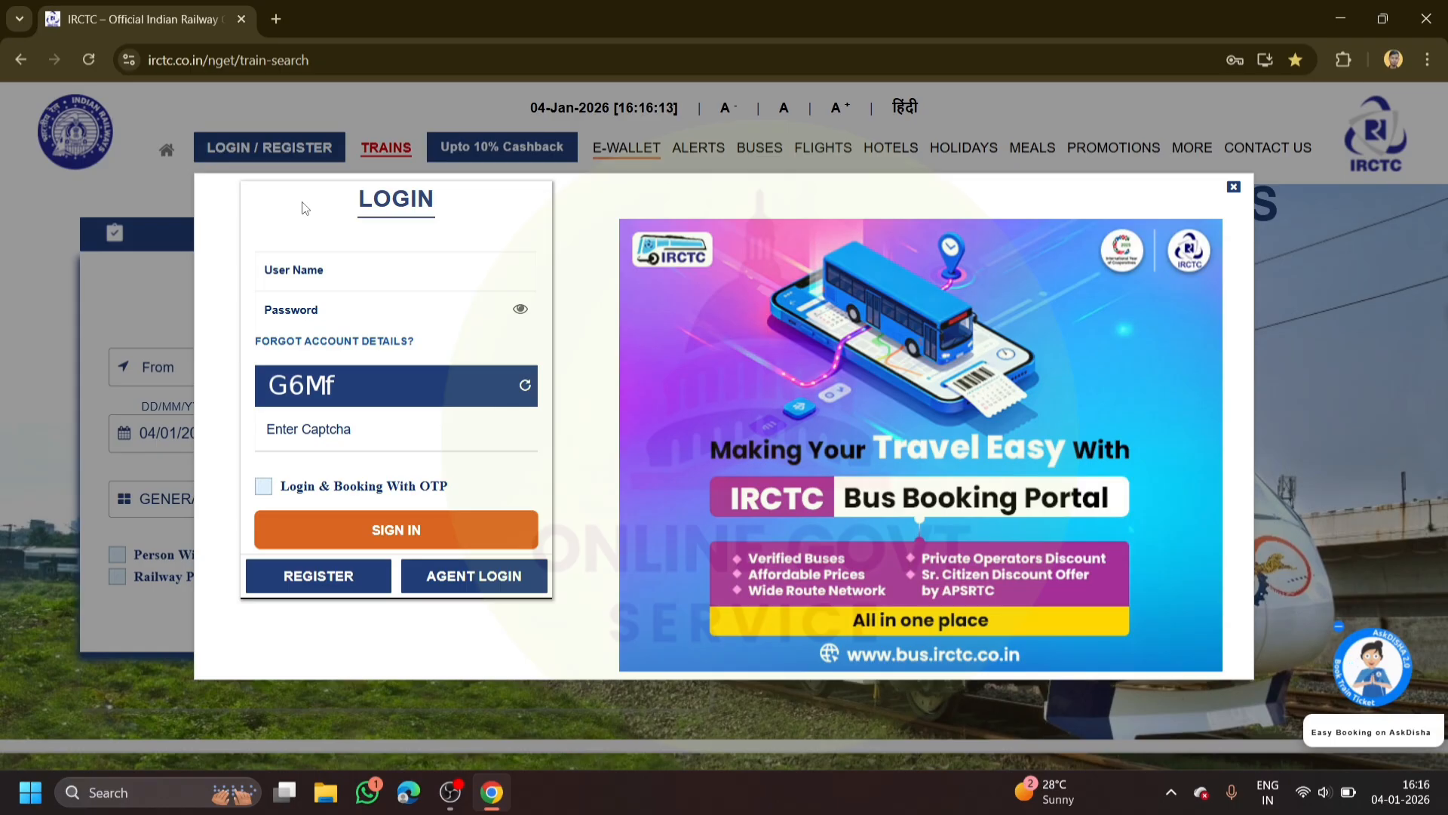
# - Sign in to IRCTC with the saved username and password, entering the device PIN and the displayed captcha
pyautogui.click(315, 267)
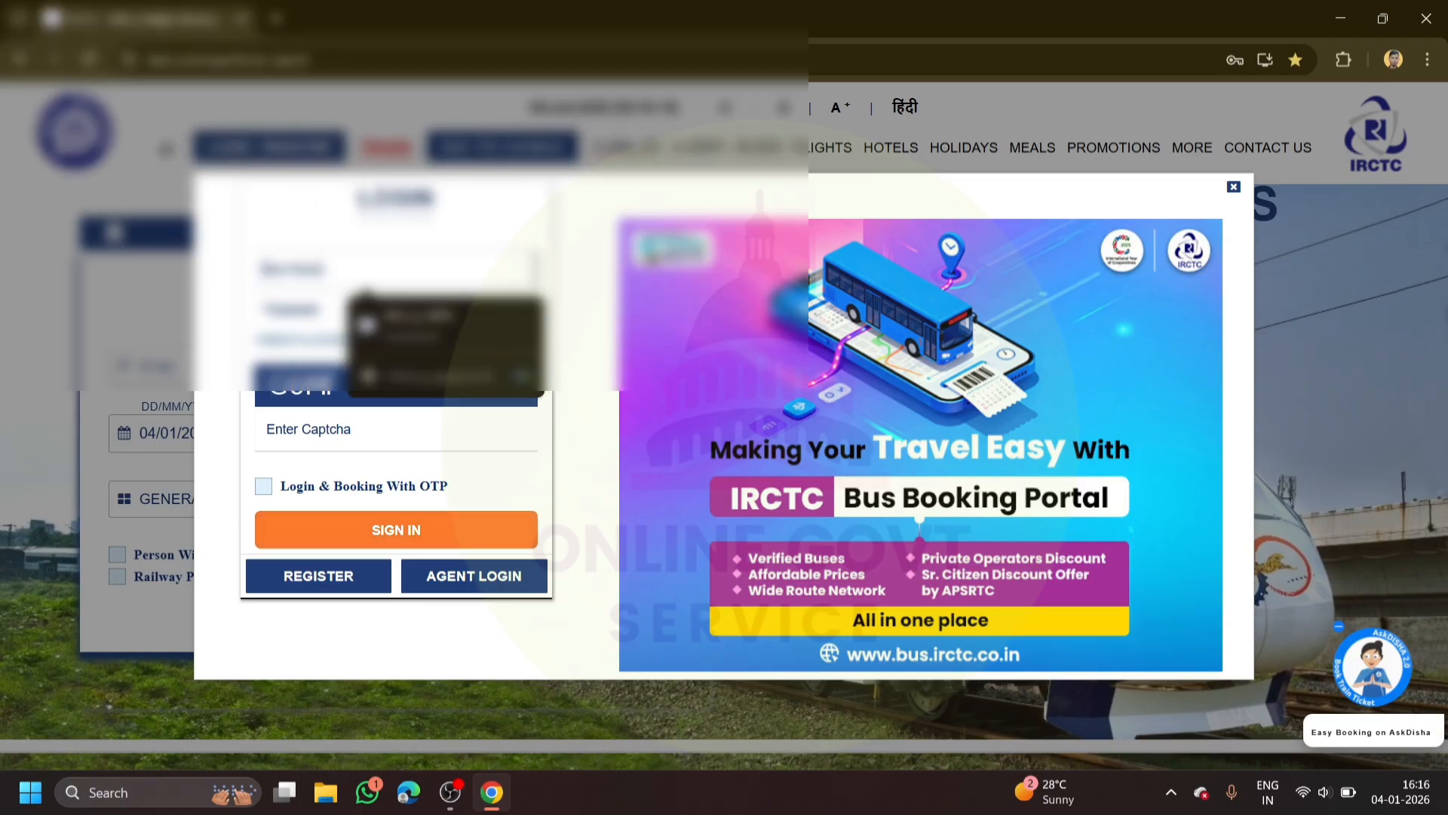
pyautogui.click(375, 323)
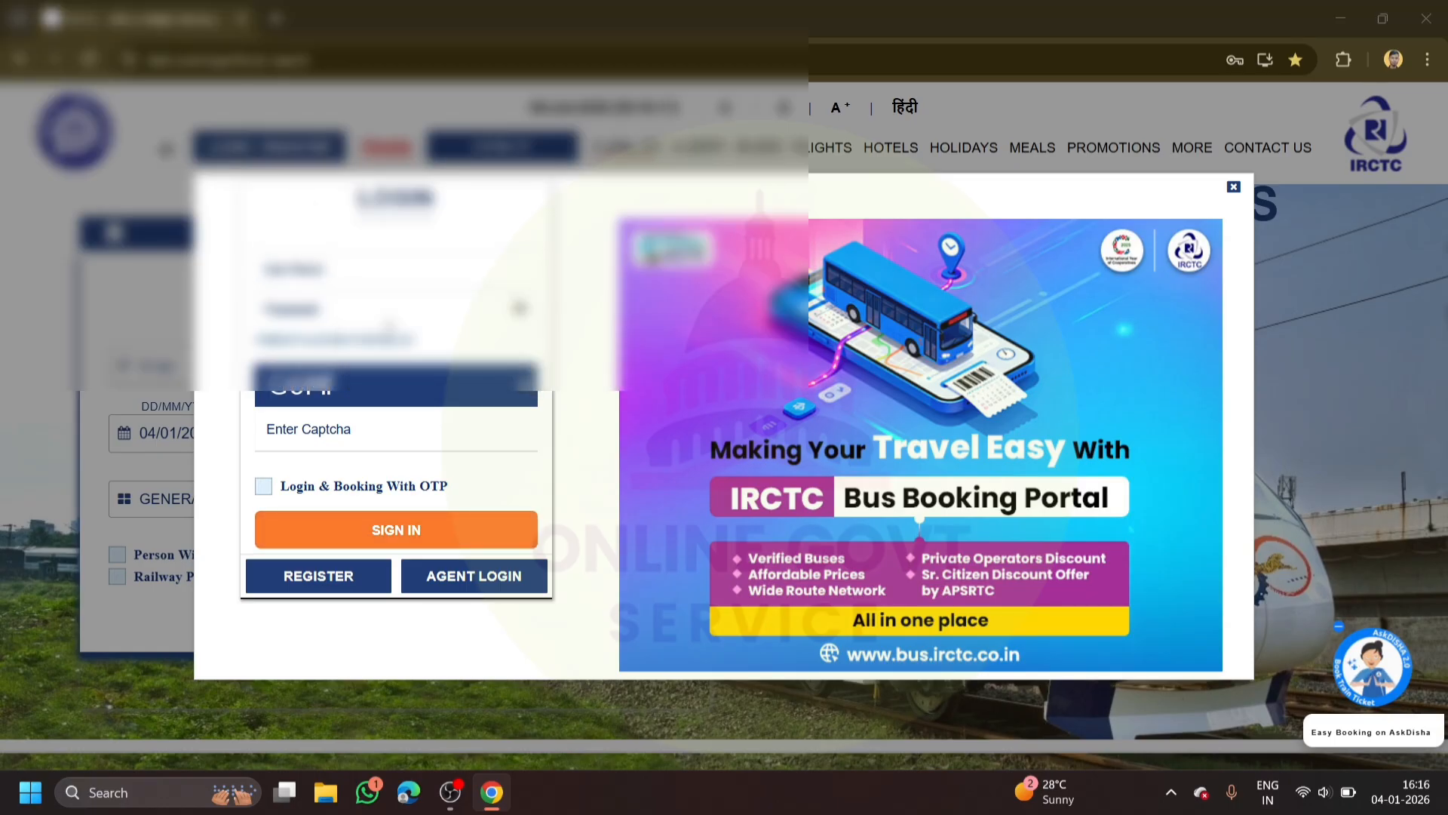
pyautogui.write('1••')
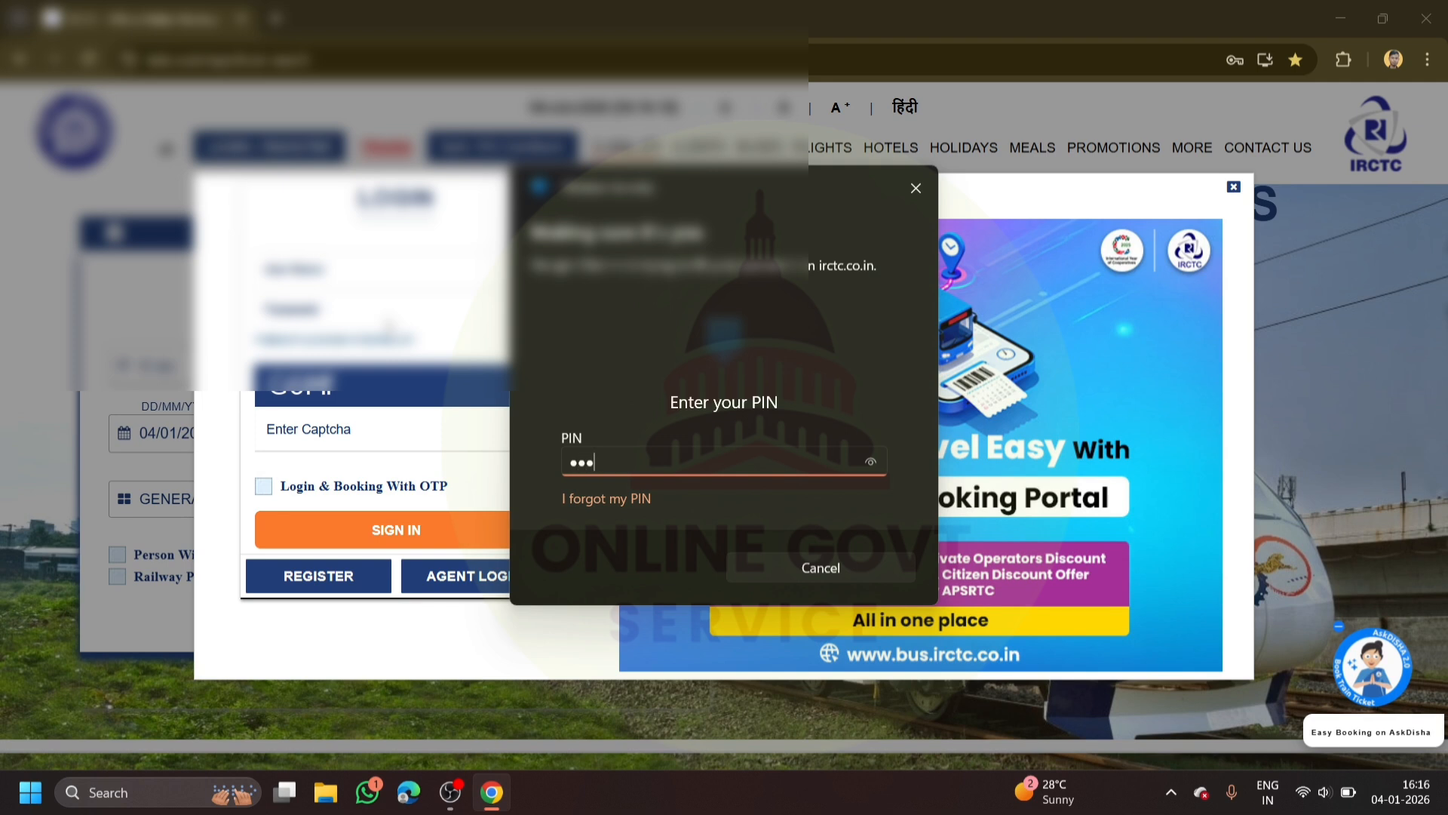
pyautogui.write('•')
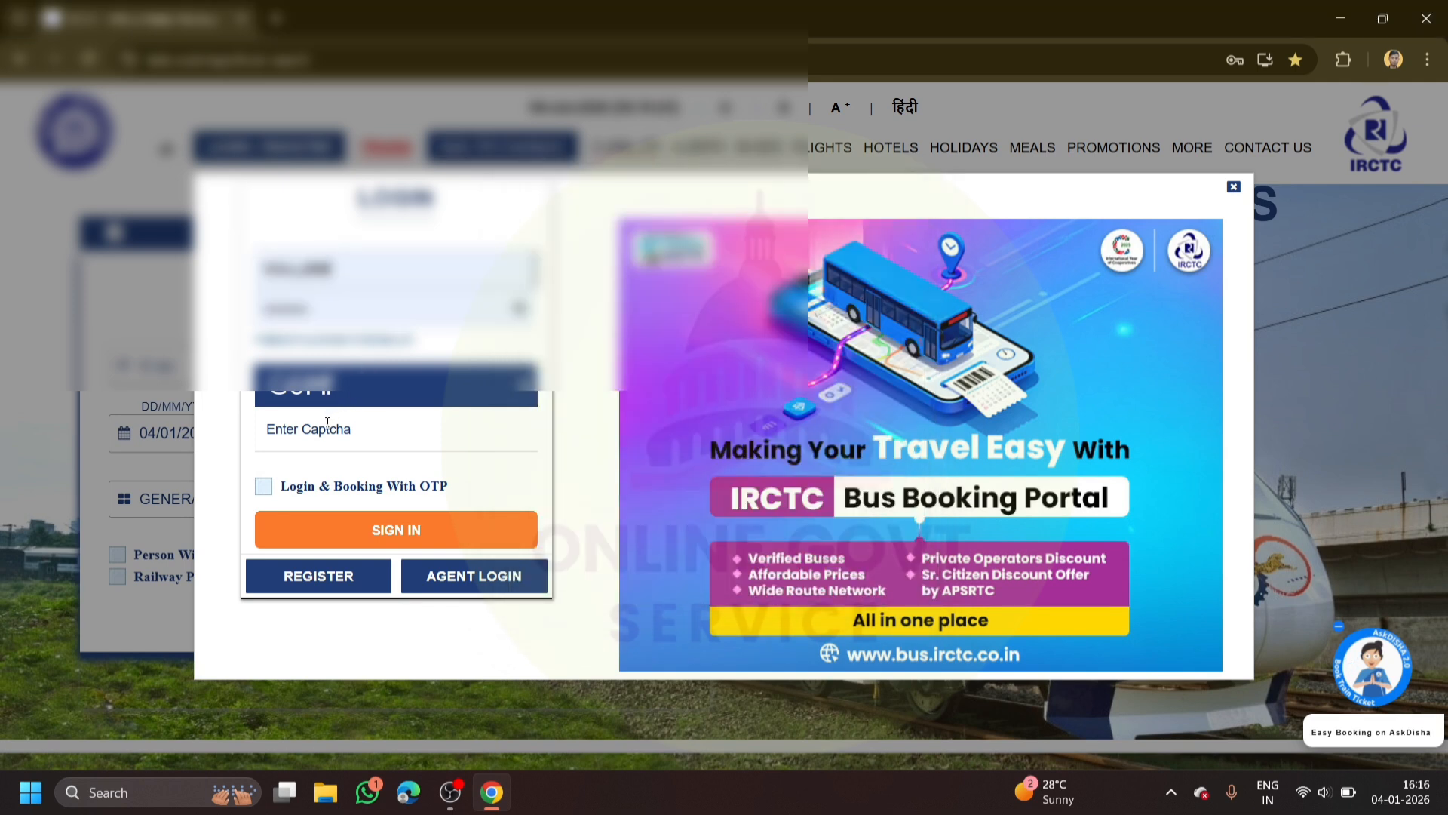
pyautogui.click(327, 423)
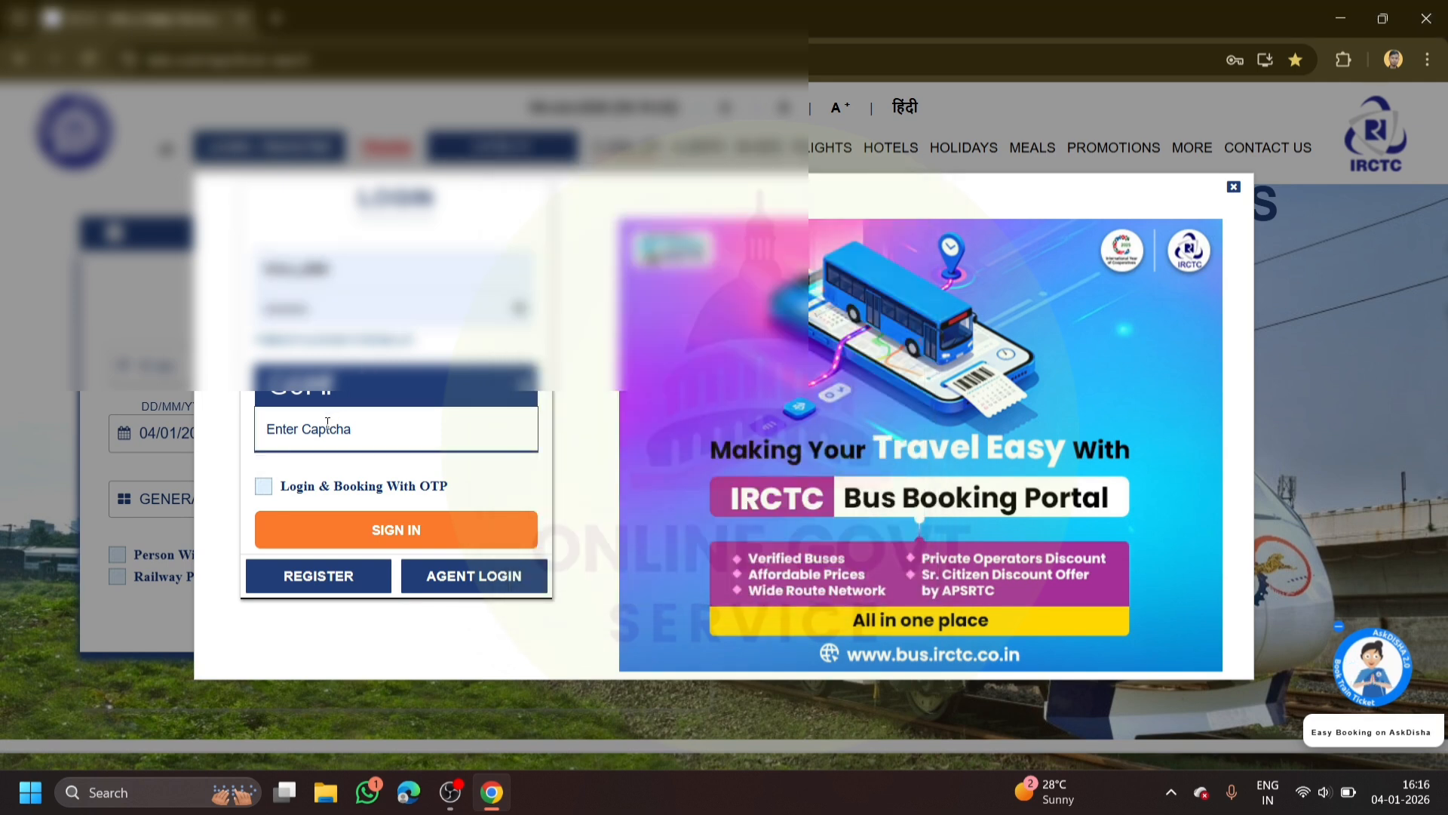
pyautogui.write('G')
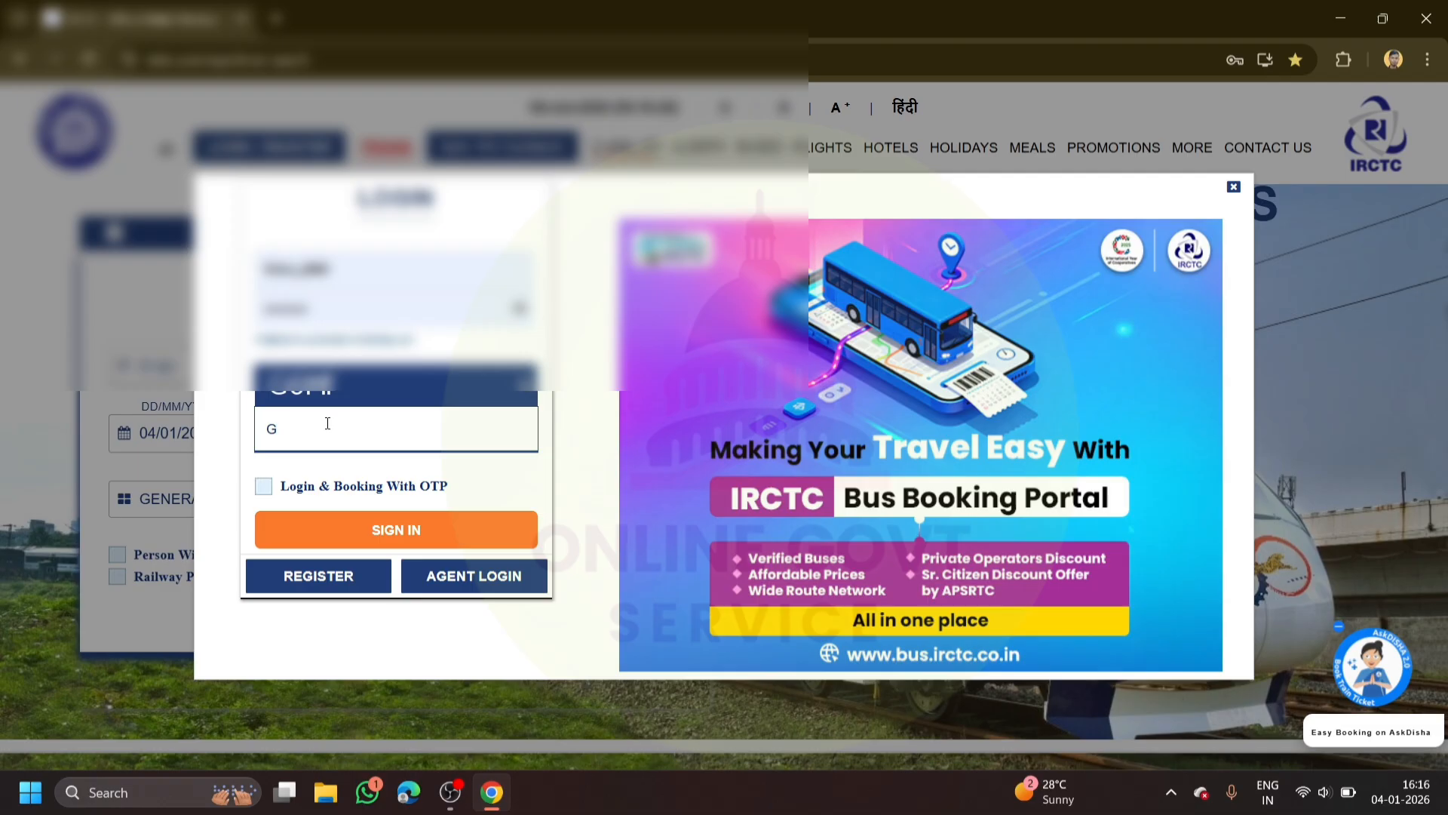
pyautogui.write('6Mf')
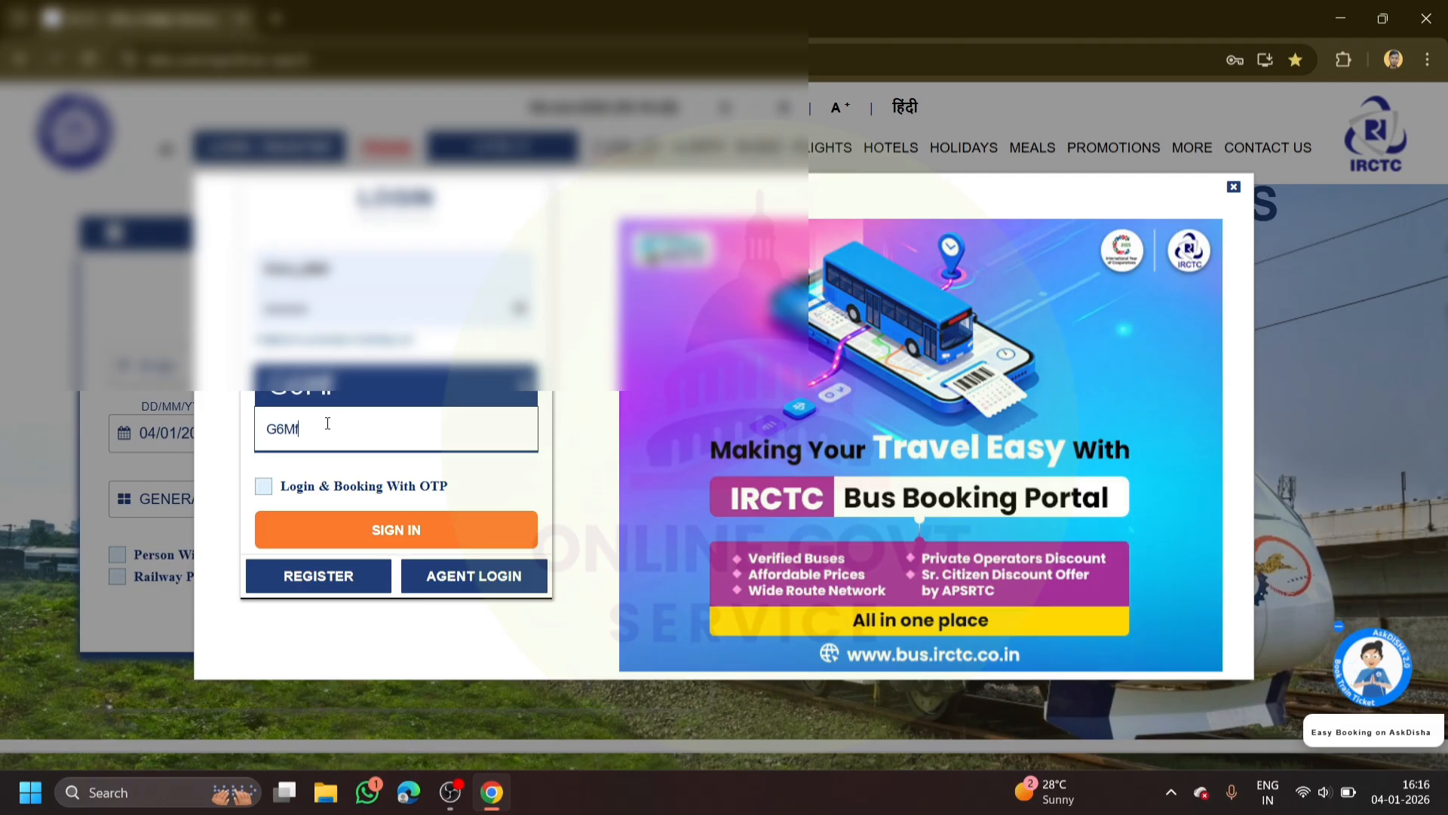
pyautogui.click(380, 530)
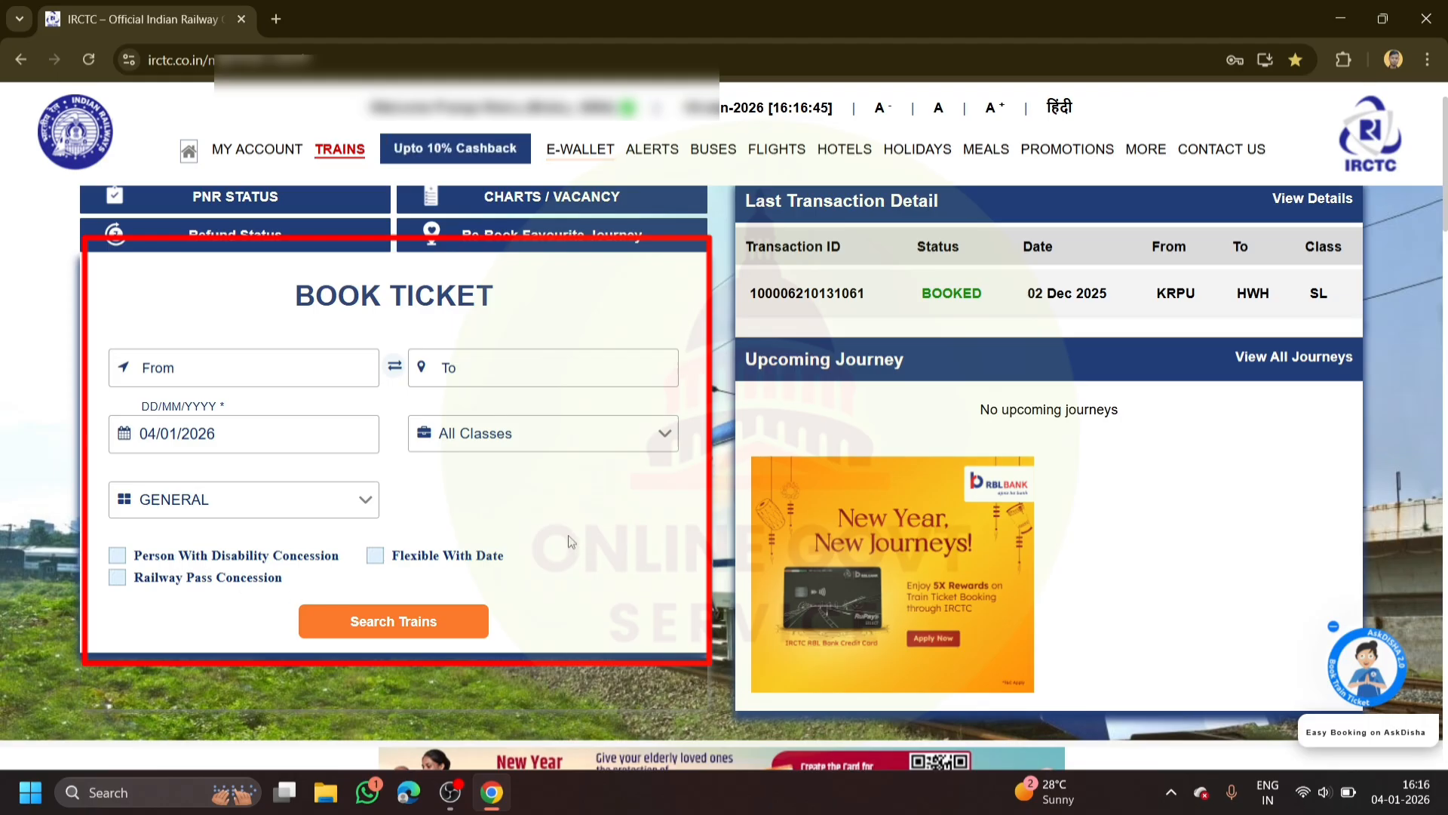
# - Set the departure station to RAIPUR JN - R in the ticket booking form
pyautogui.click(179, 366)
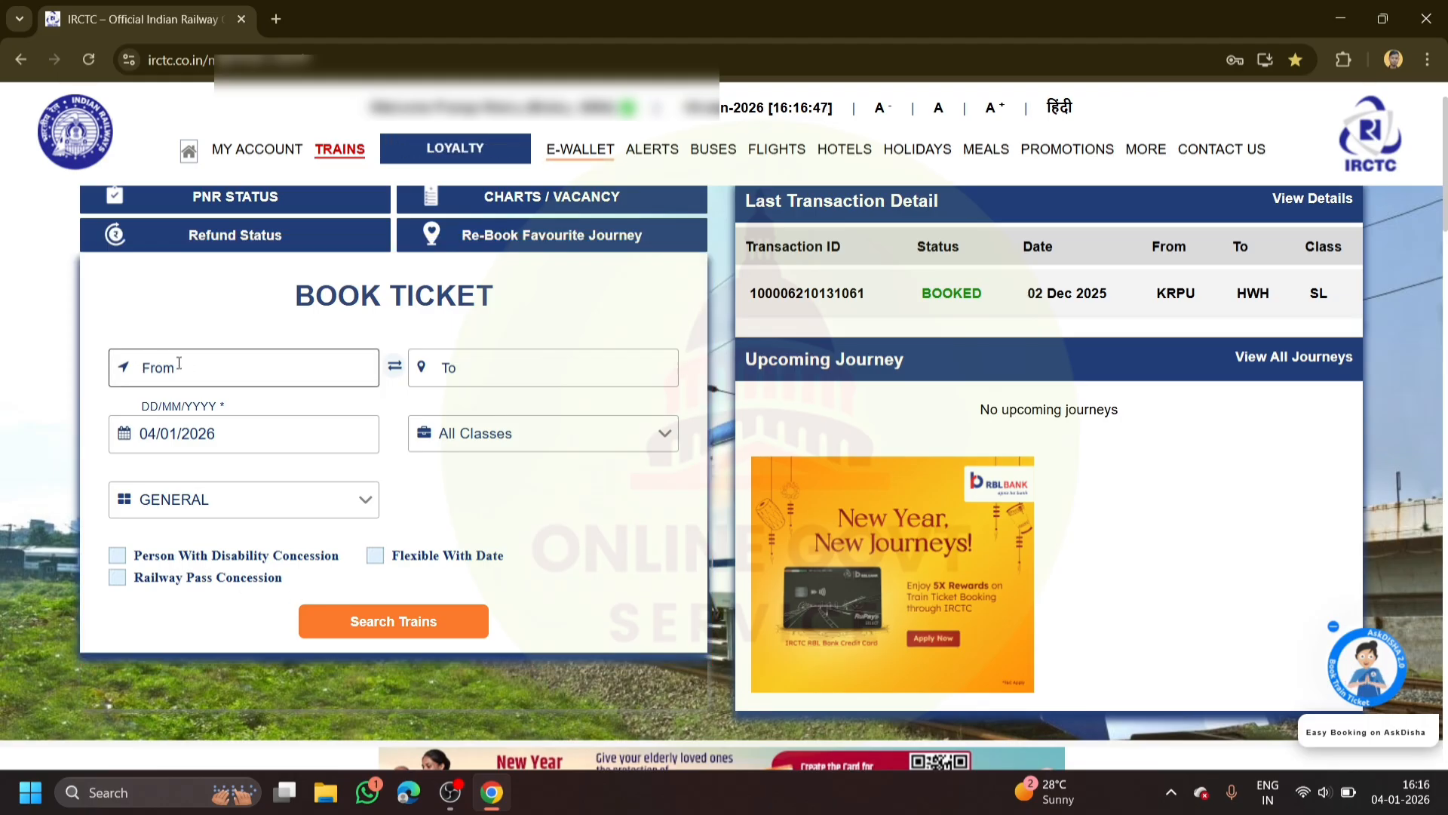
pyautogui.click(180, 364)
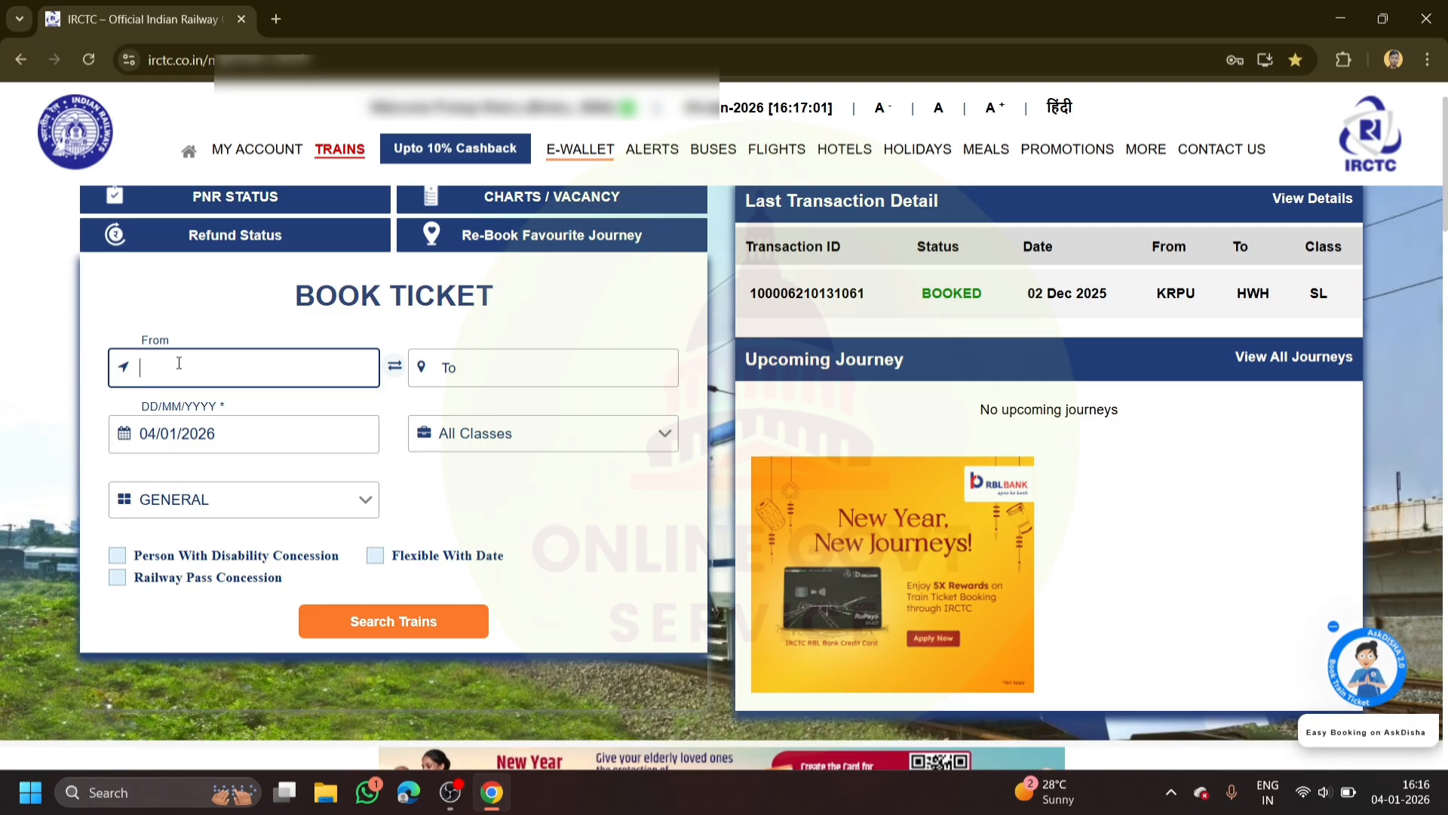
pyautogui.write('aipur')
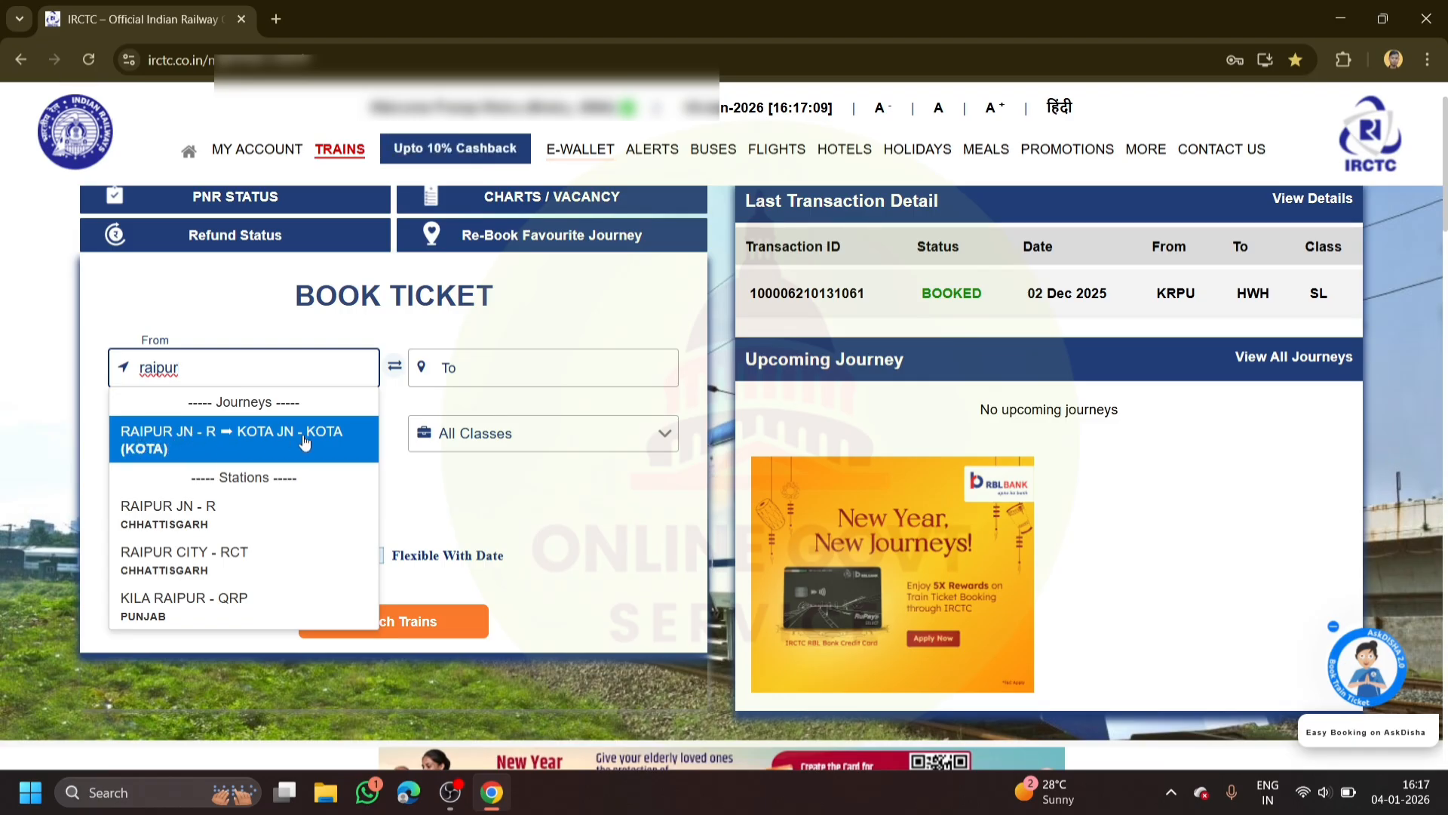
pyautogui.click(180, 517)
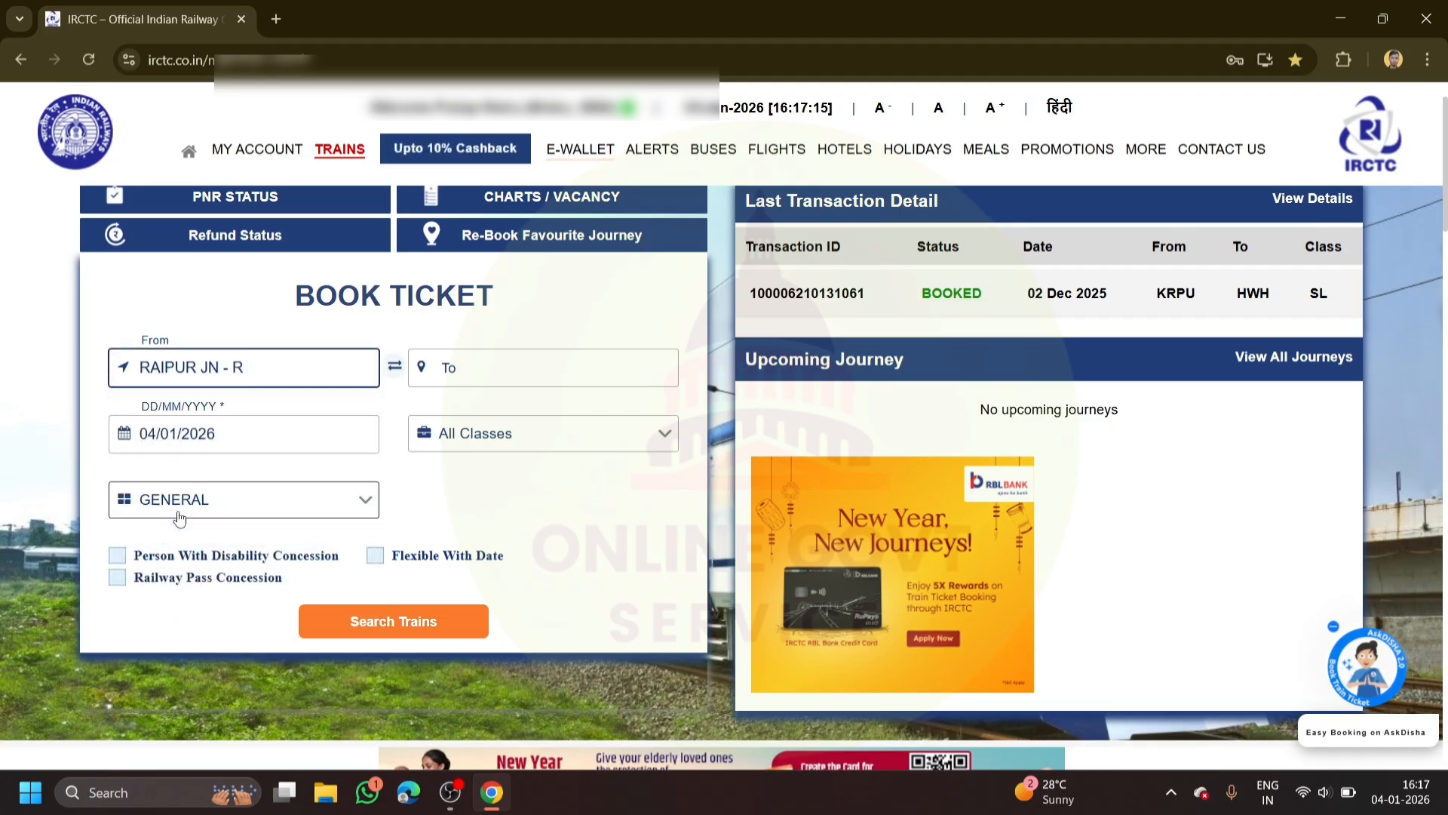
# - Set the destination station to KOTA JN - KOTA (KOTA)
pyautogui.click(509, 365)
pyautogui.write('k')
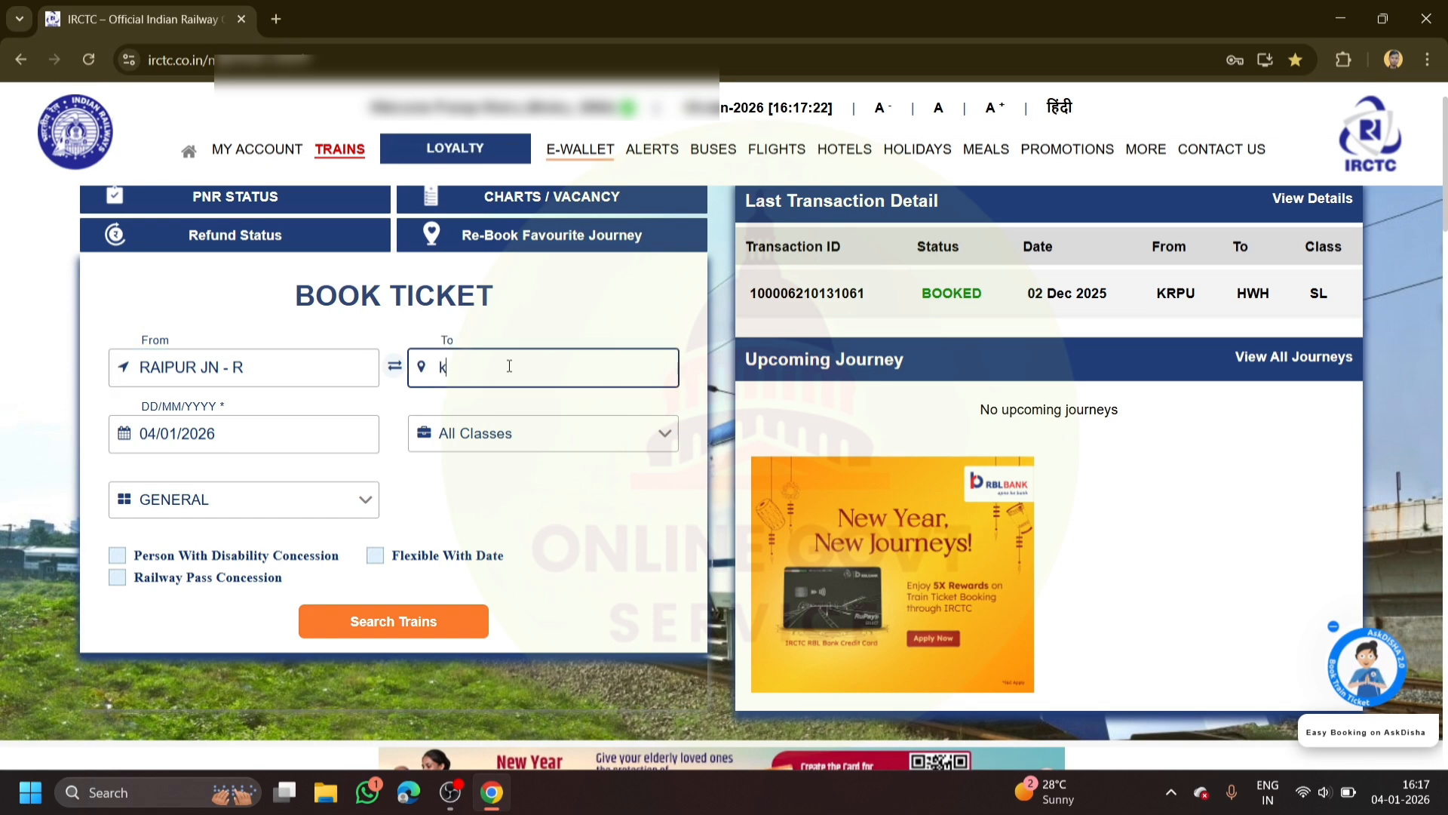
pyautogui.write('ota')
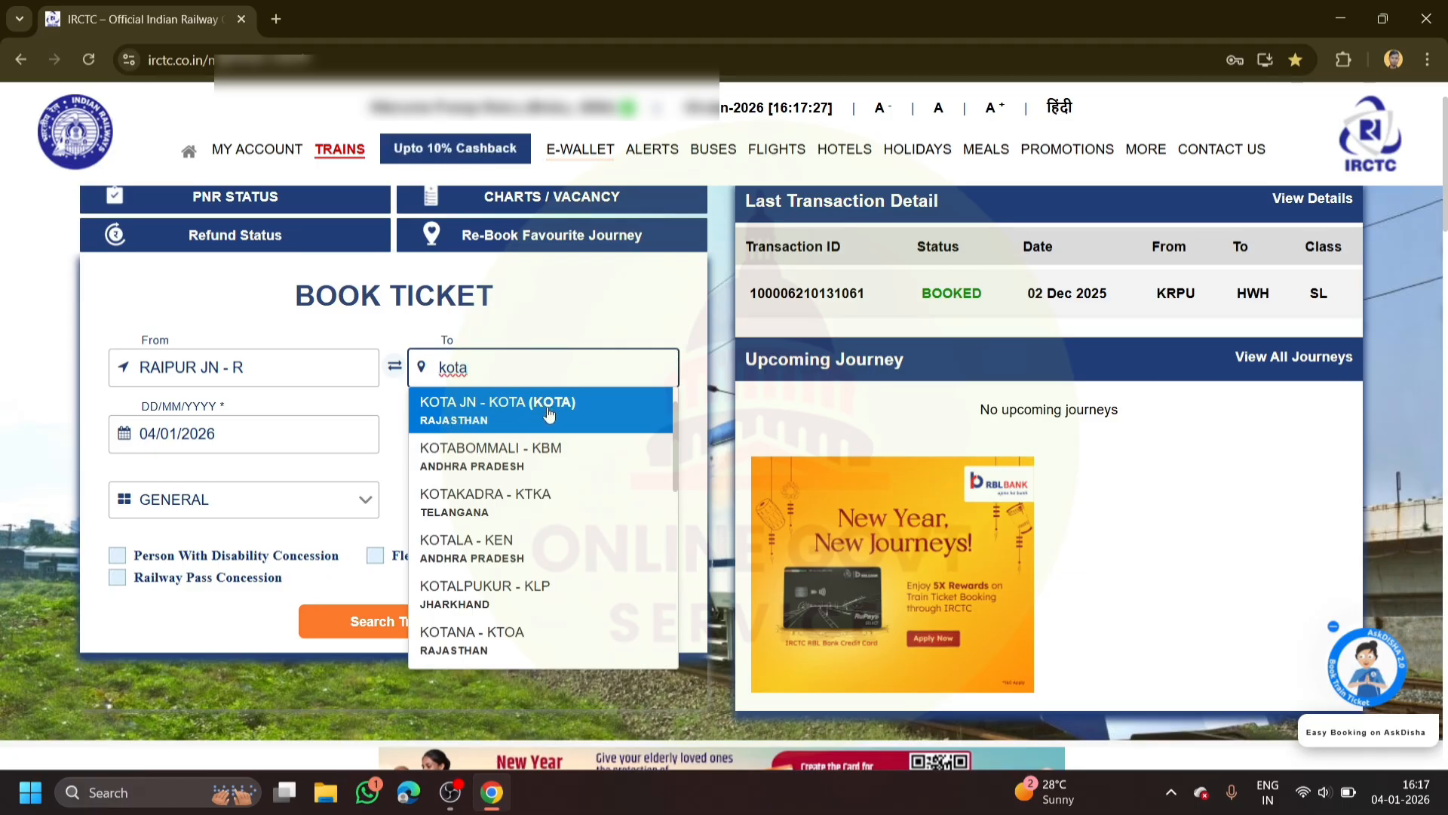
pyautogui.click(512, 415)
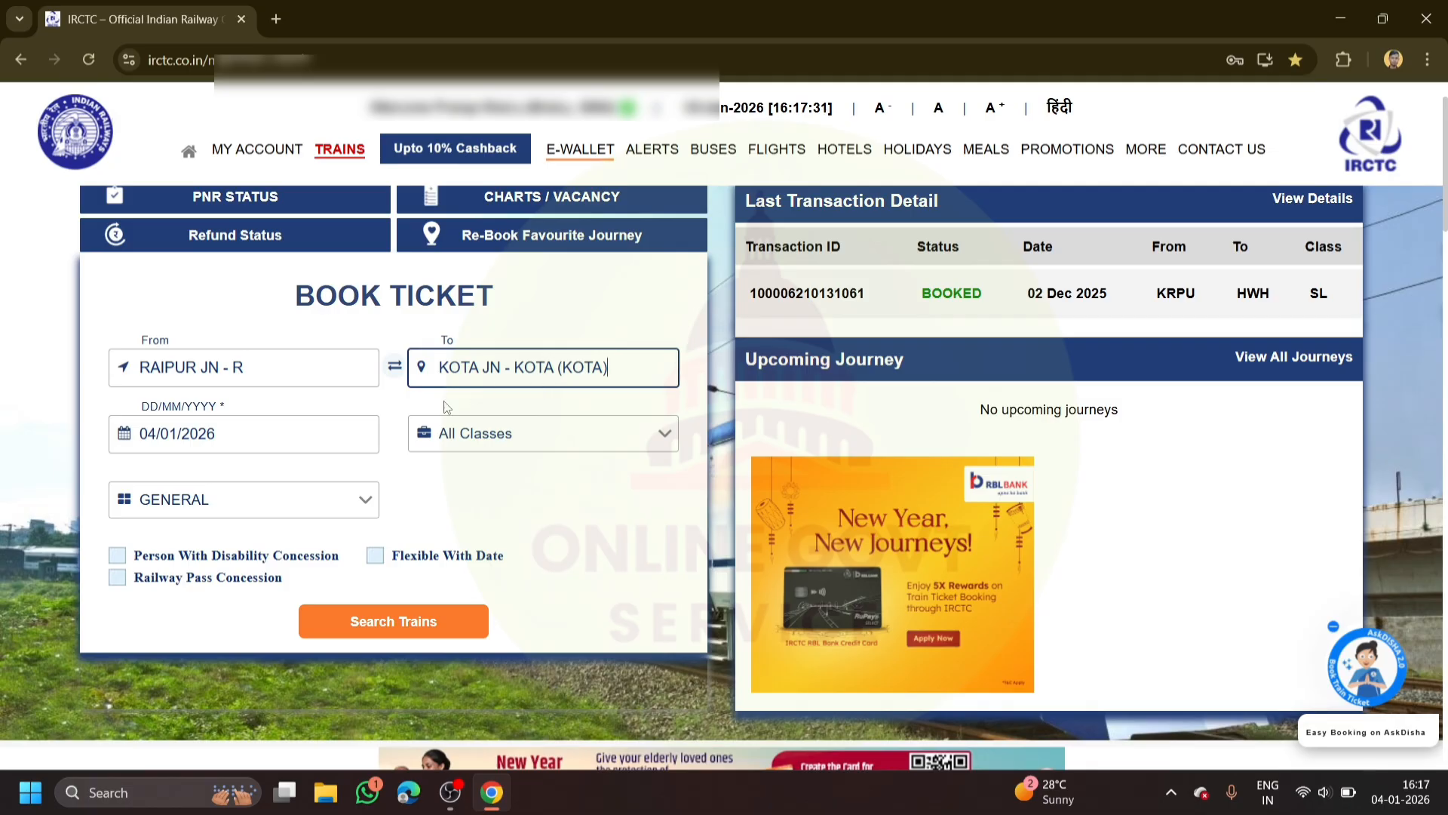
# - Set the journey date to 26/02/2026 and search for trains
pyautogui.click(202, 431)
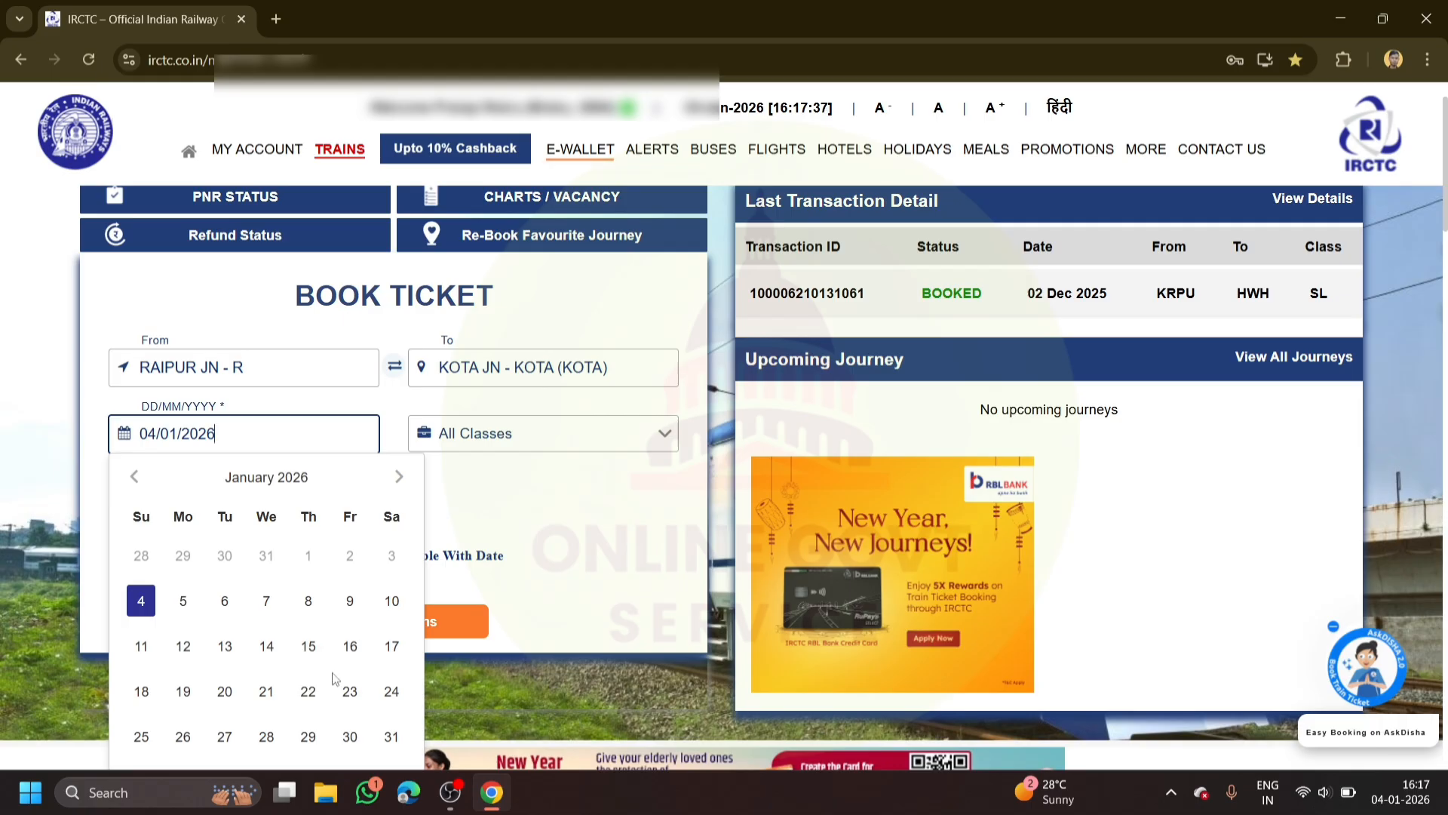
pyautogui.click(398, 477)
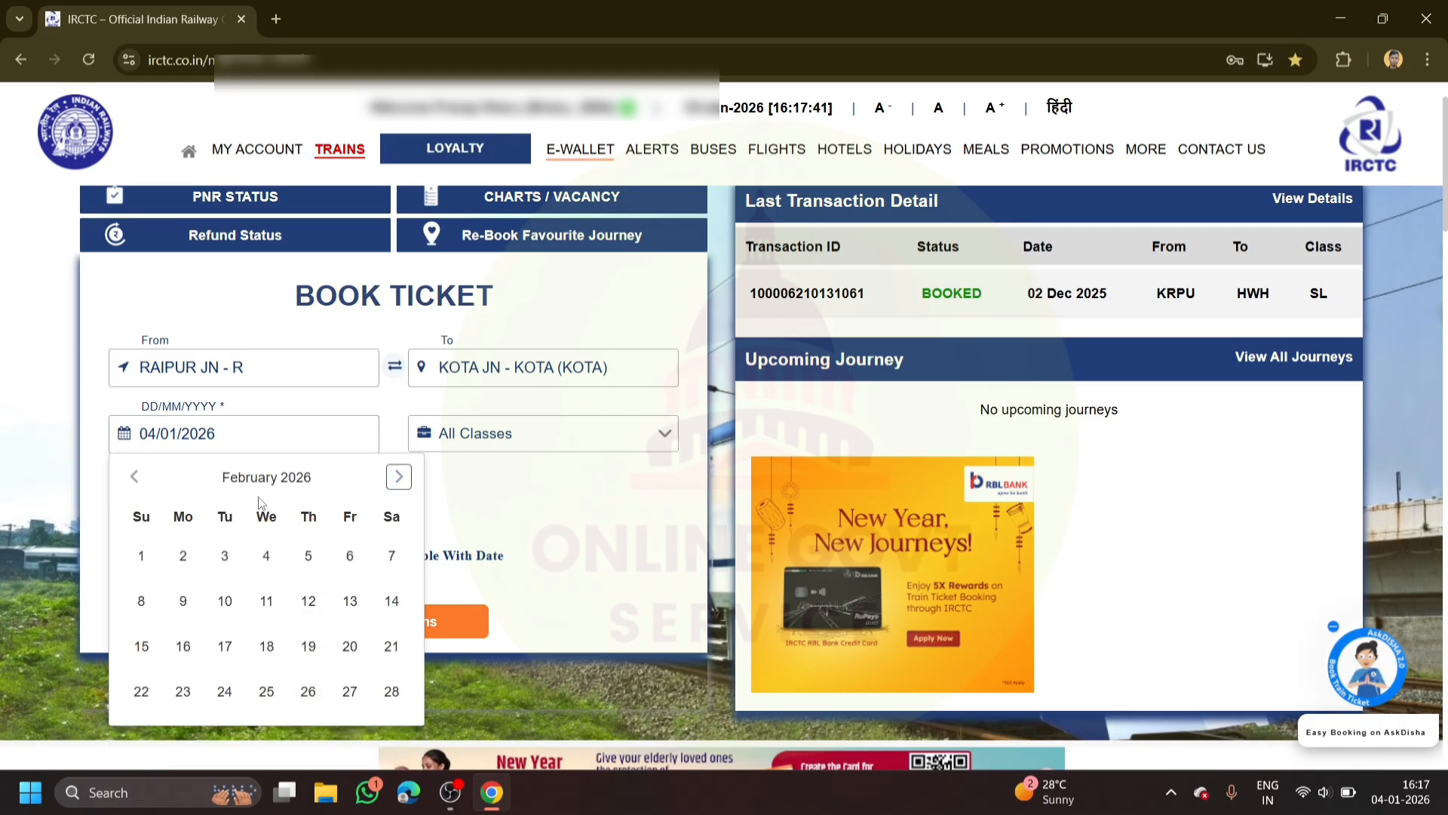
pyautogui.click(308, 691)
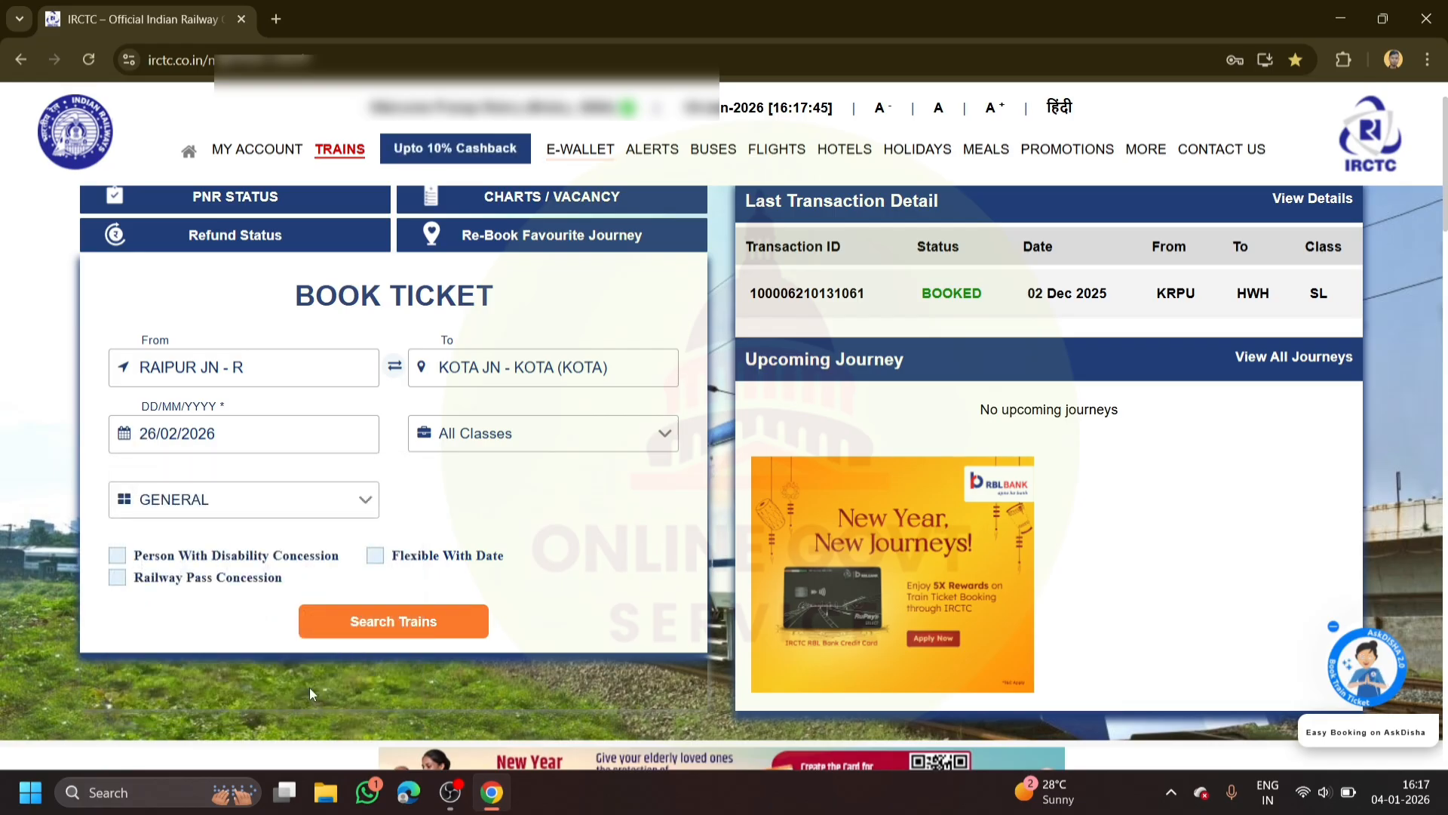
pyautogui.click(402, 626)
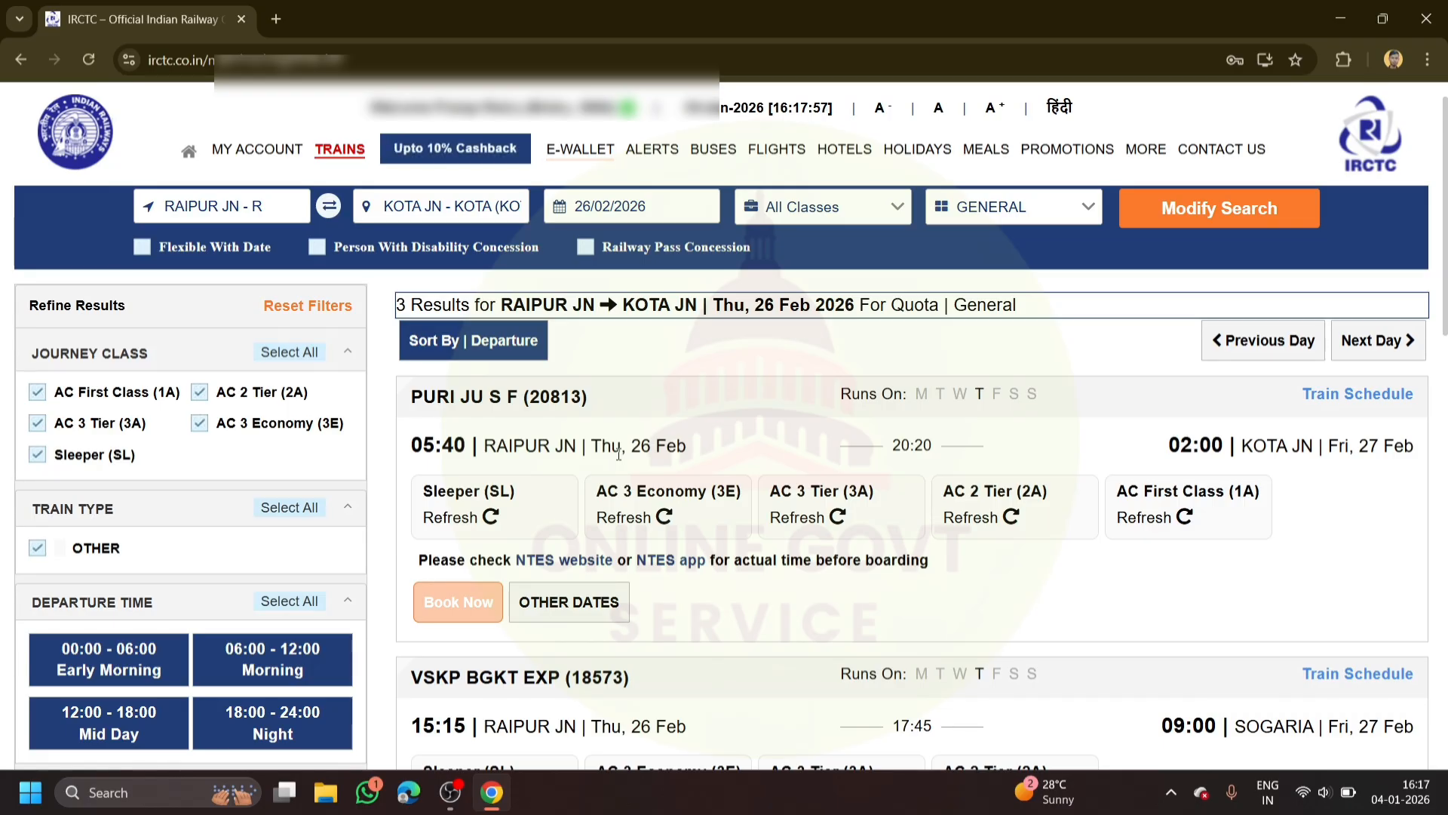
# - Review the listed trains and check PURI JU S F (20813) availability in Sleeper, AC 3 Tier and AC First Class
pyautogui.scroll(-15, 638, 546)
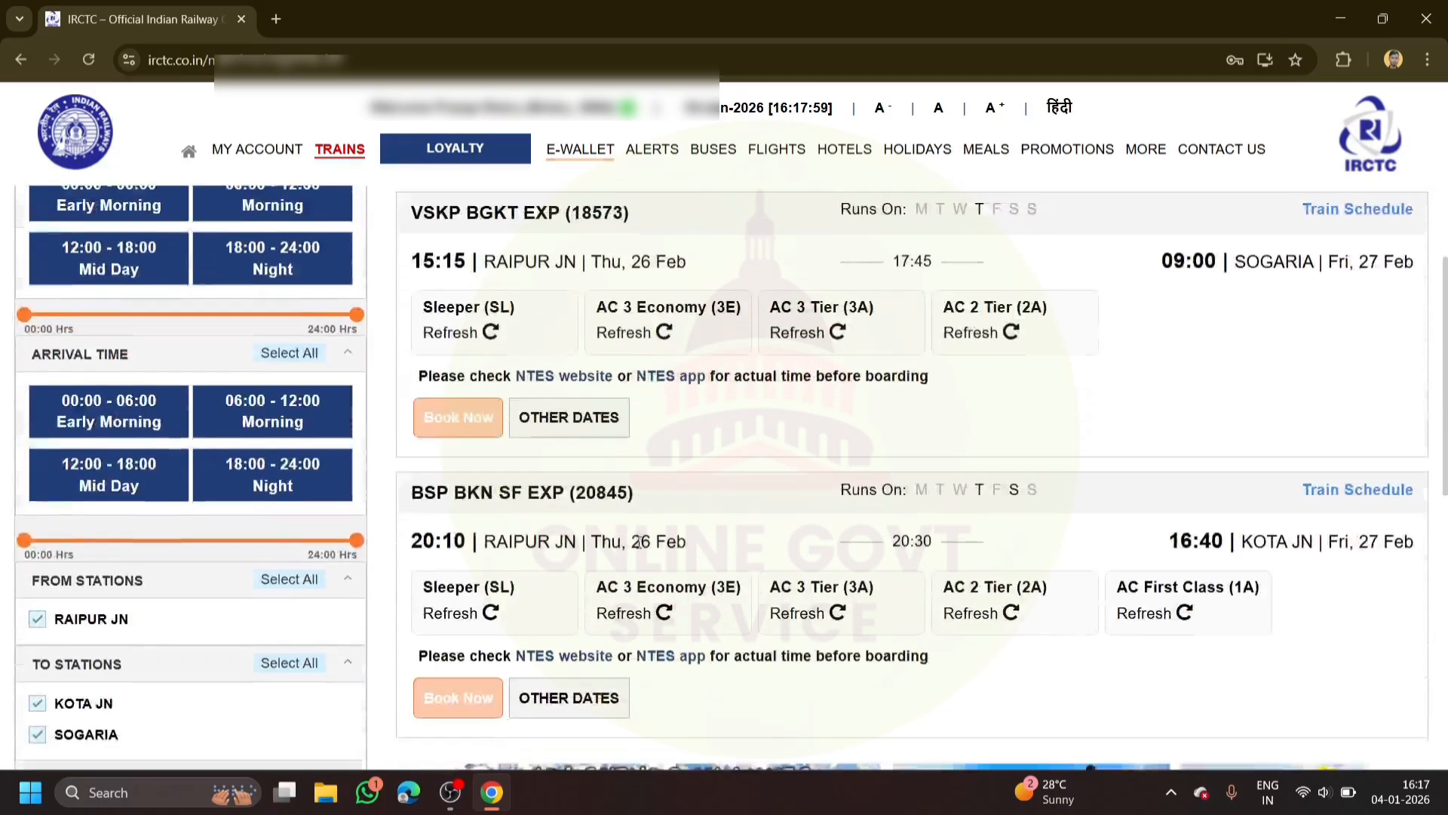
pyautogui.scroll(15, 638, 543)
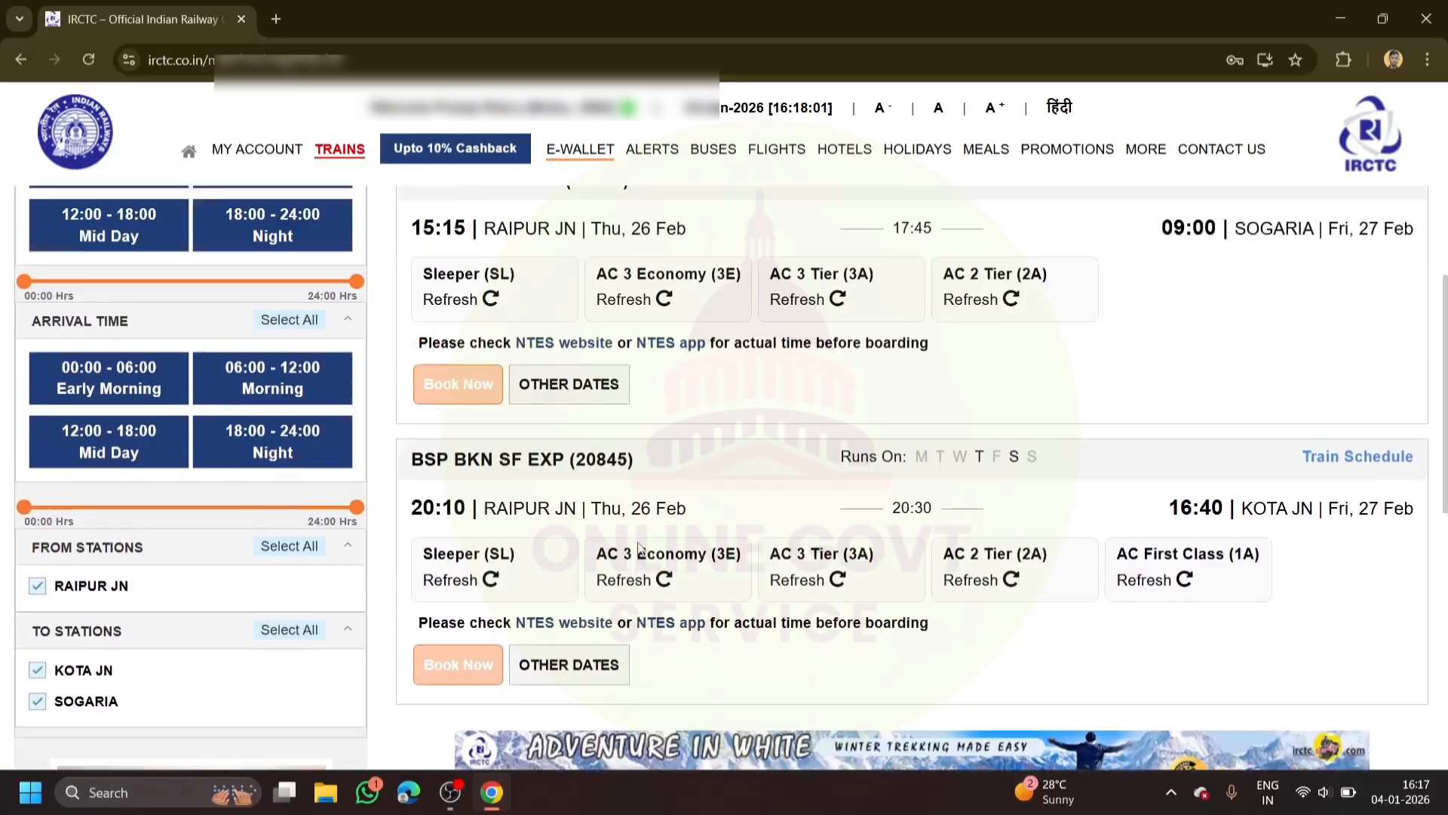
pyautogui.scroll(2, 638, 548)
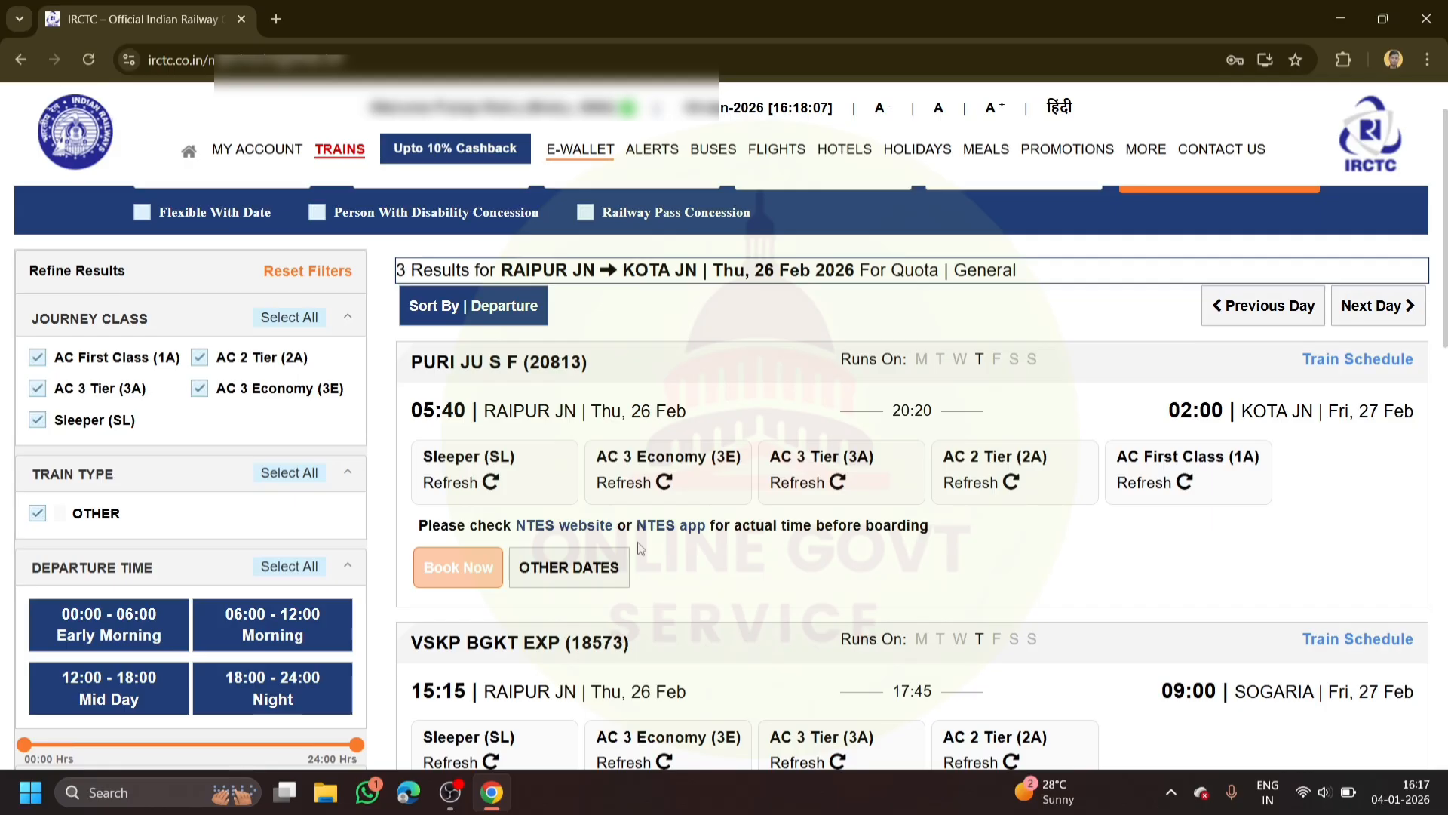
pyautogui.scroll(-1, 638, 546)
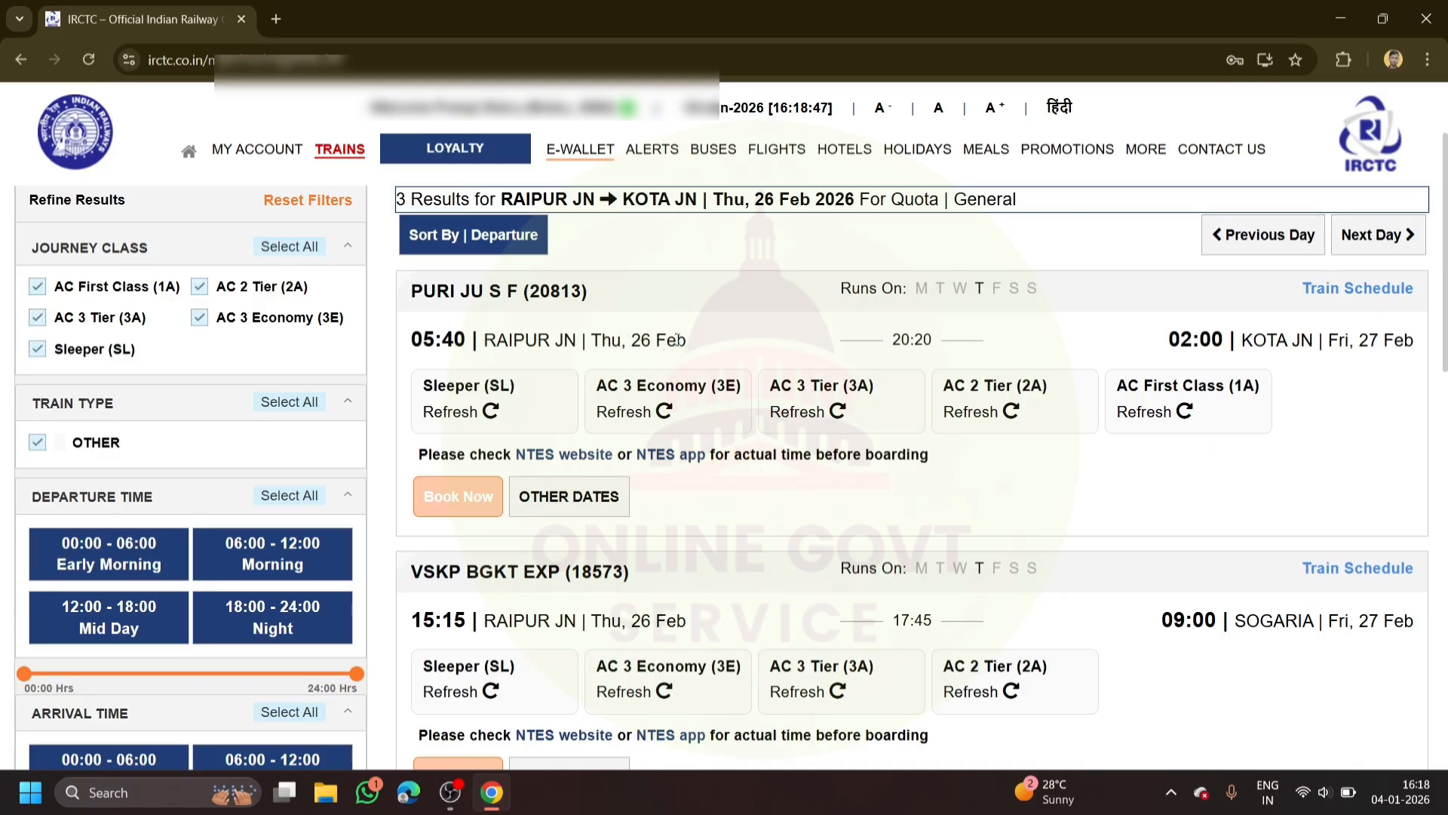
pyautogui.scroll(2, 678, 346)
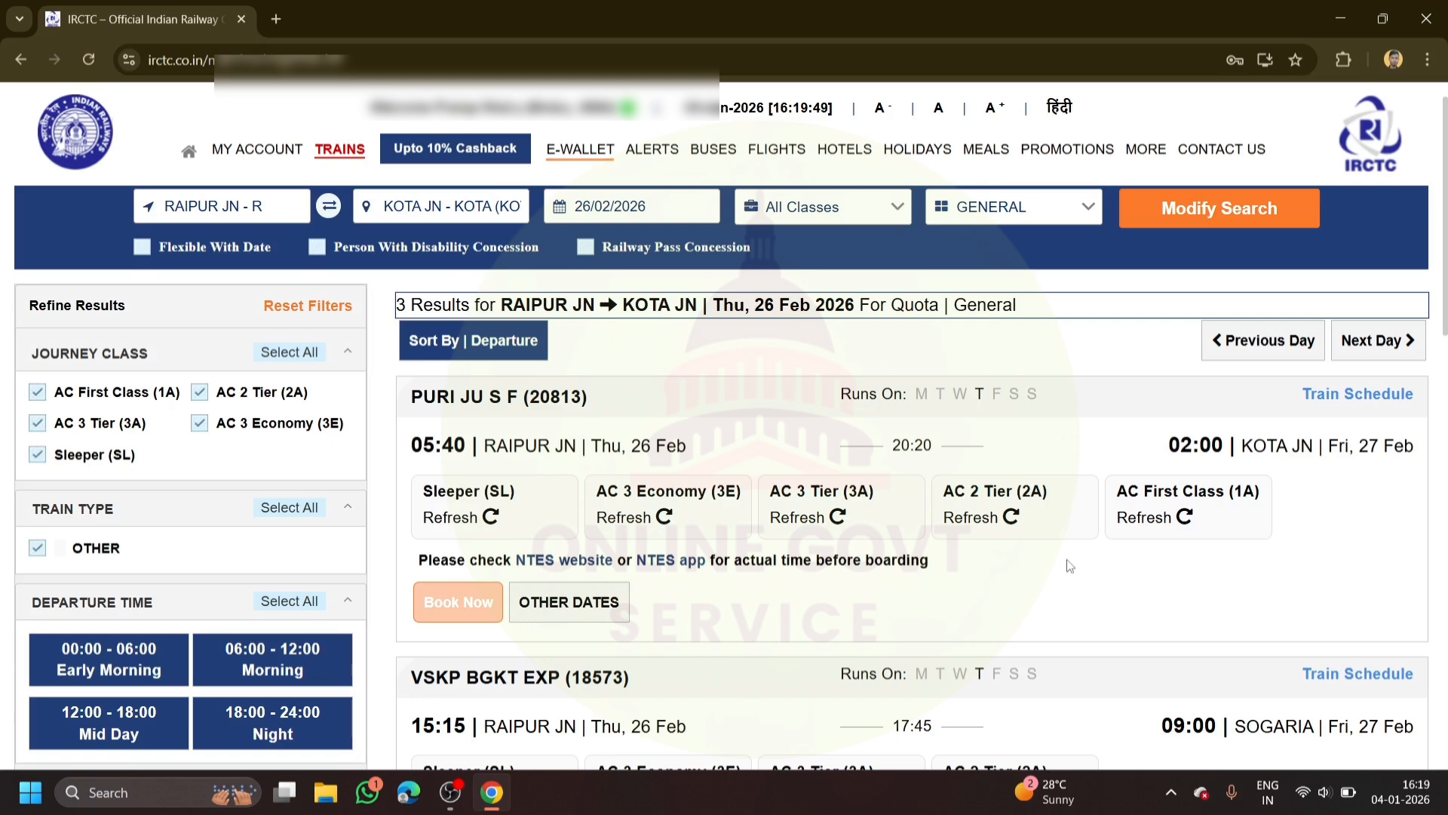
pyautogui.click(489, 516)
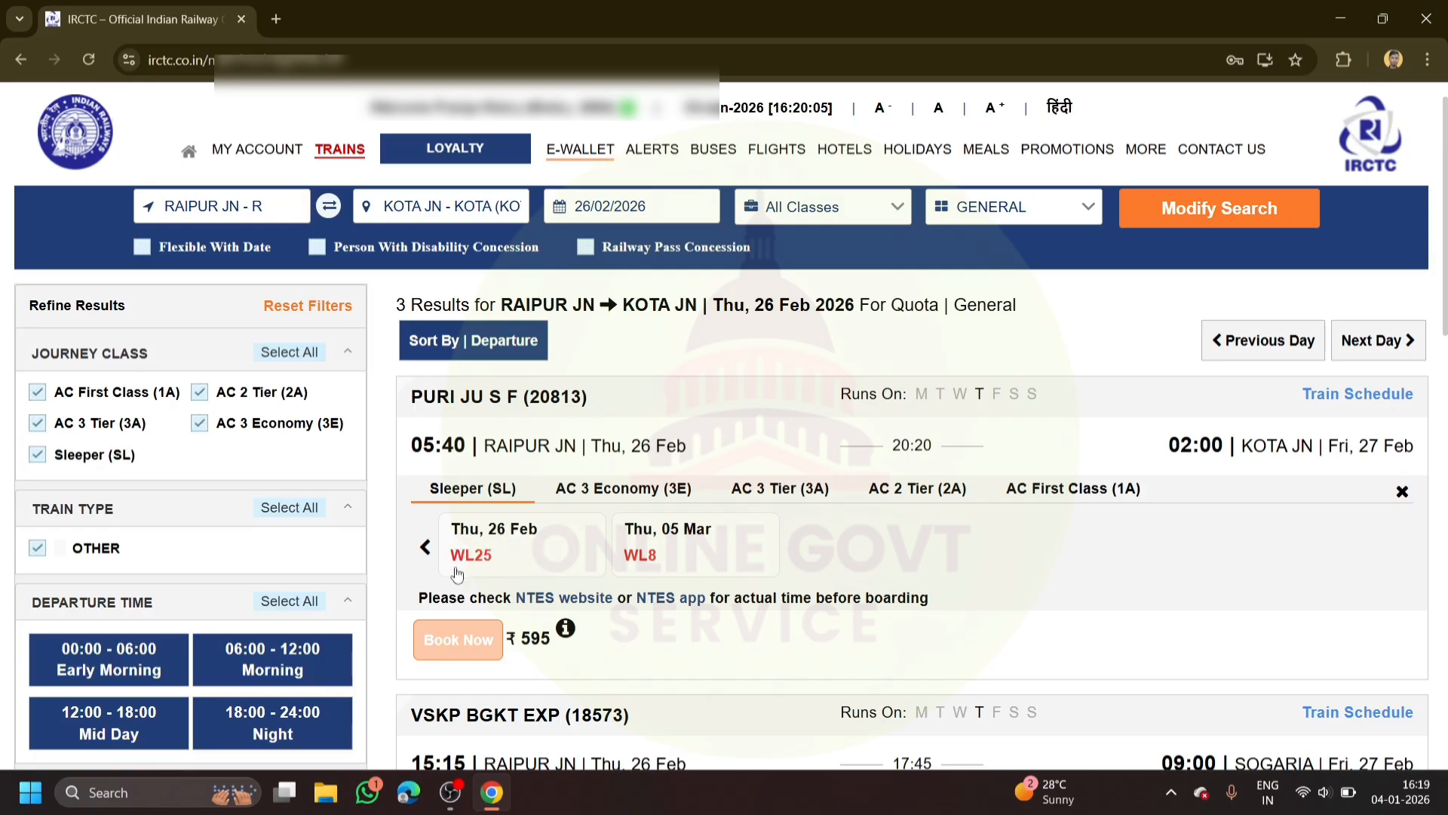
pyautogui.click(524, 558)
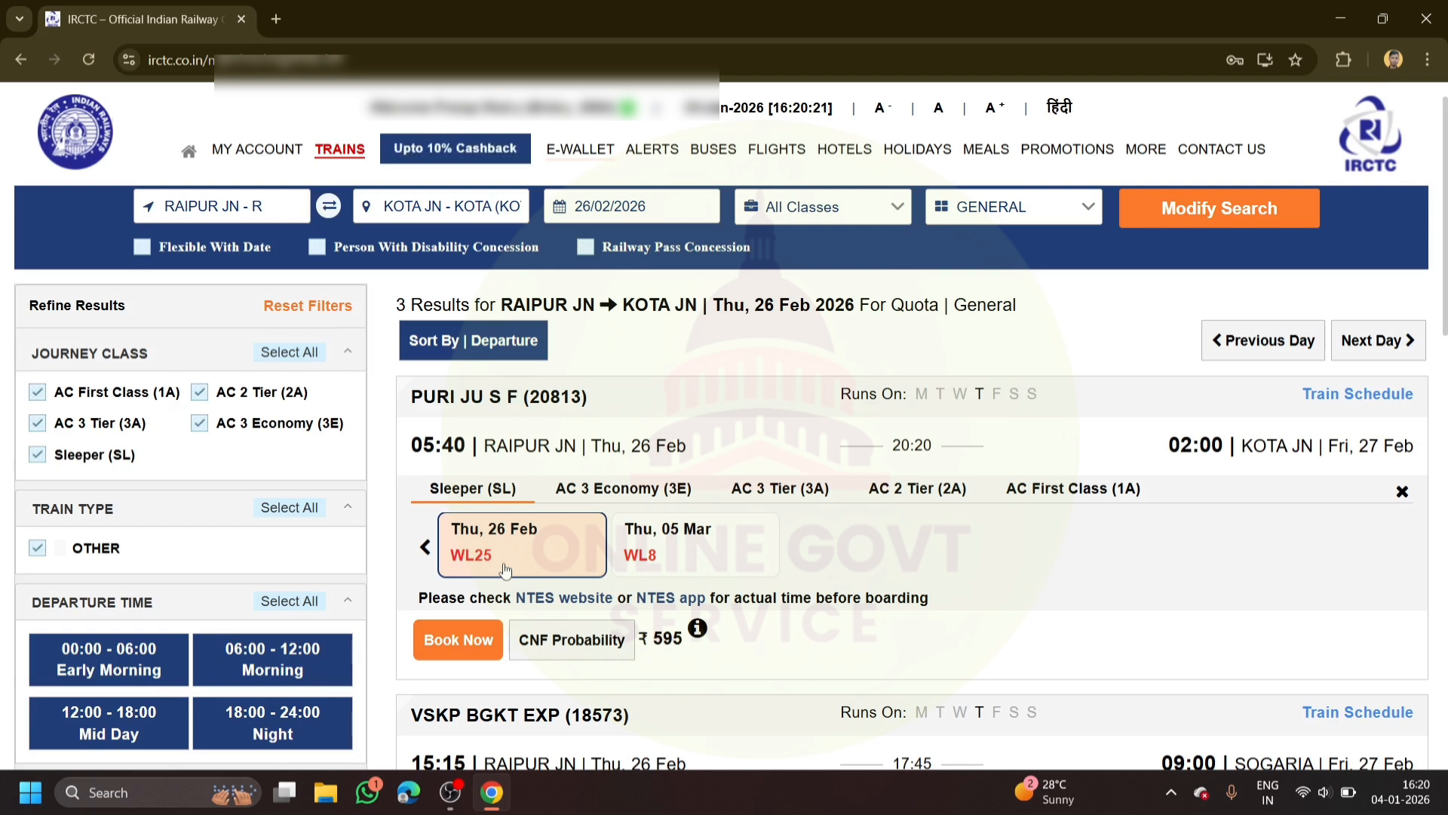
pyautogui.click(788, 491)
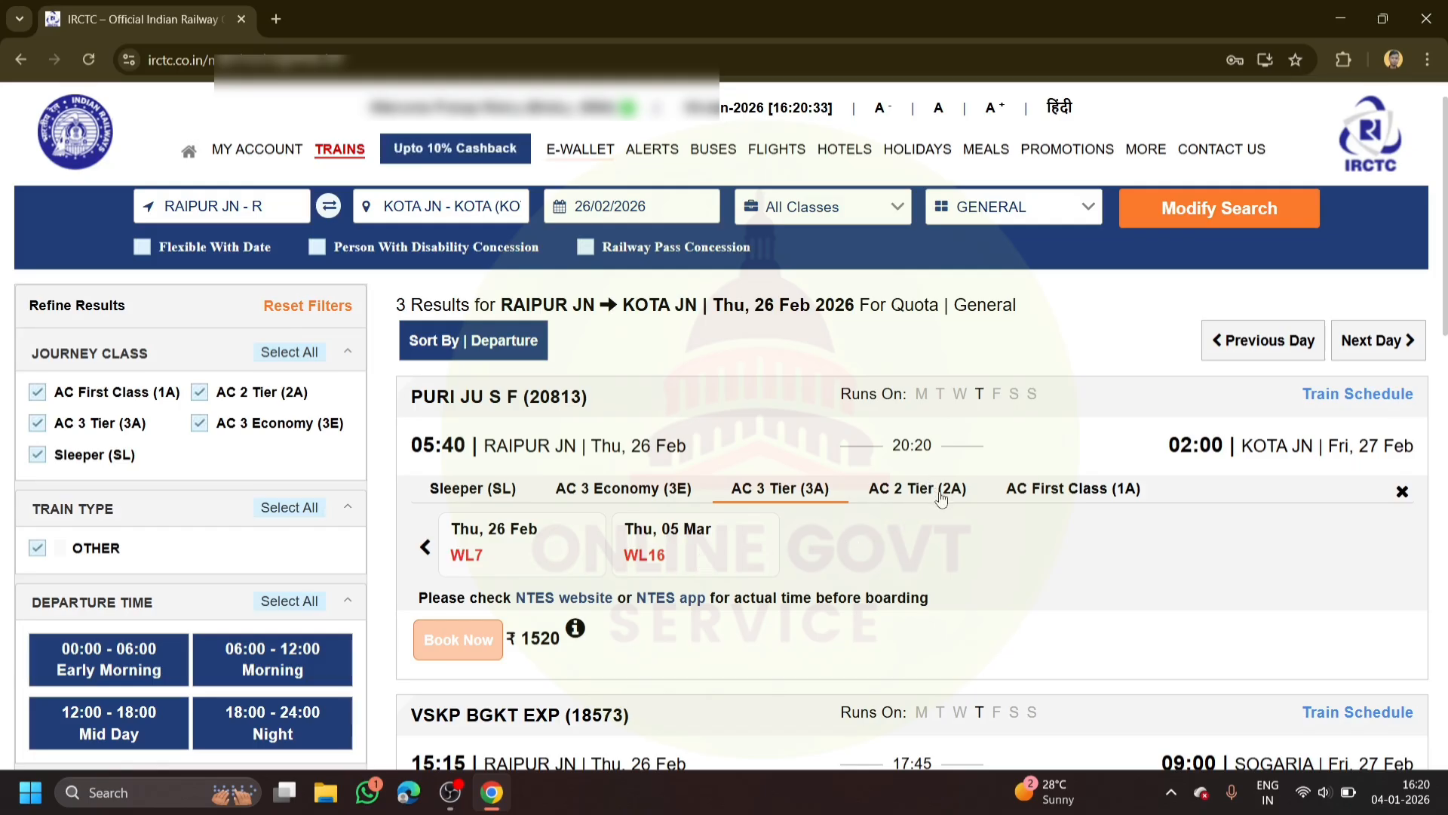
pyautogui.click(1082, 497)
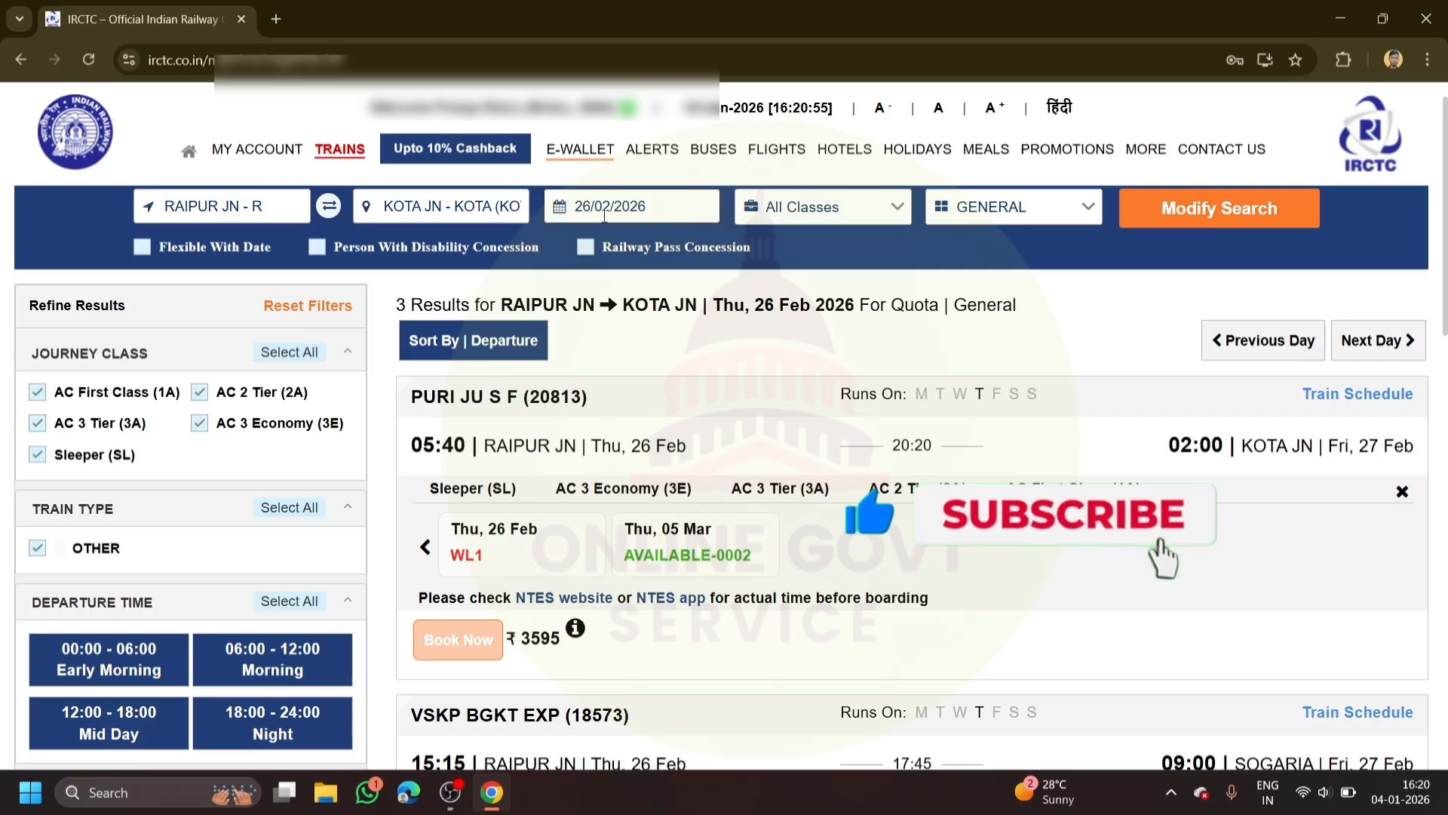
# - Book the AC First Class (1A) berth on PURI JU S F (20813) for Thu, 05 Mar and accept the changed travel date
pyautogui.click(689, 547)
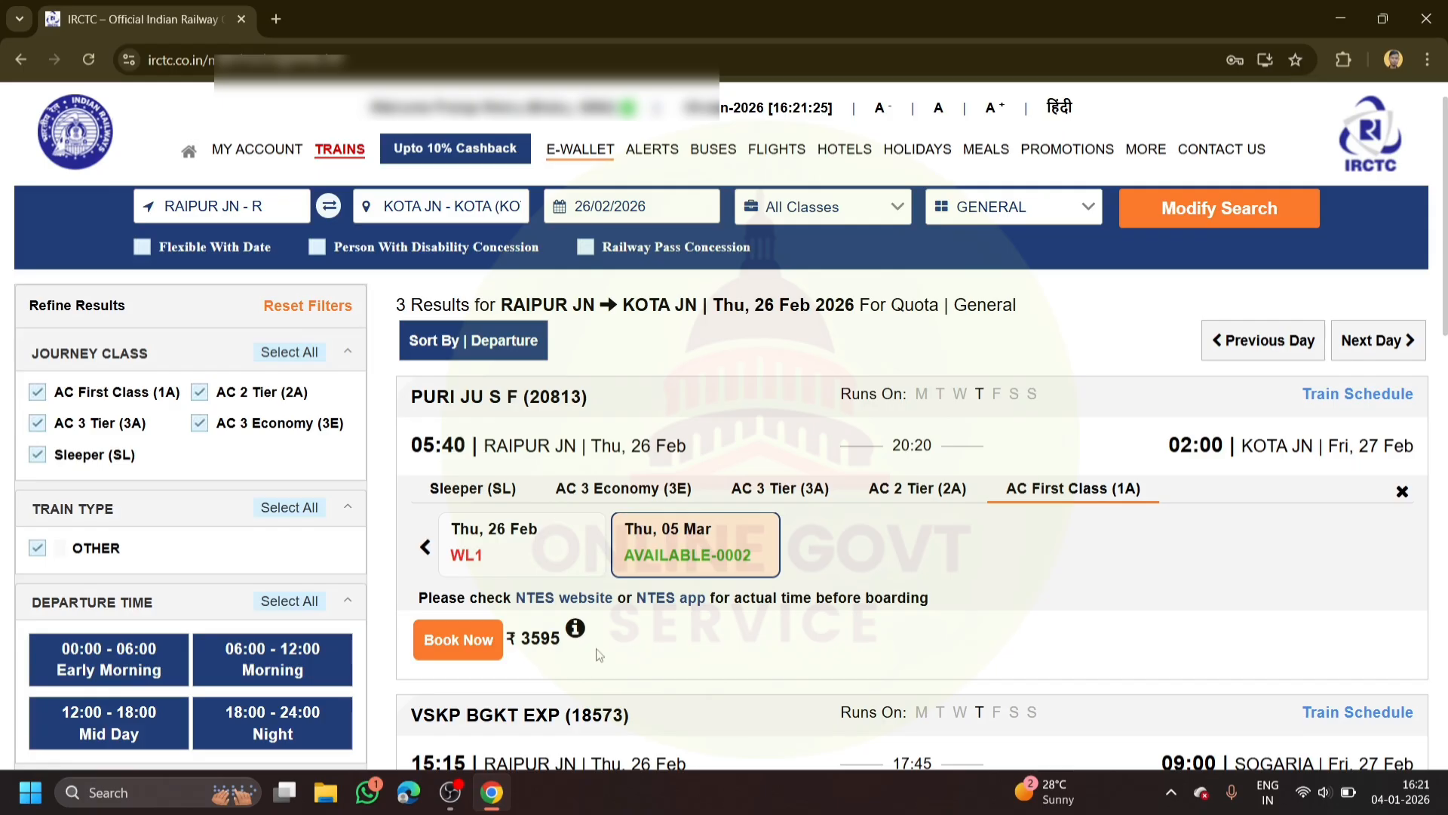
pyautogui.scroll(-2, 611, 651)
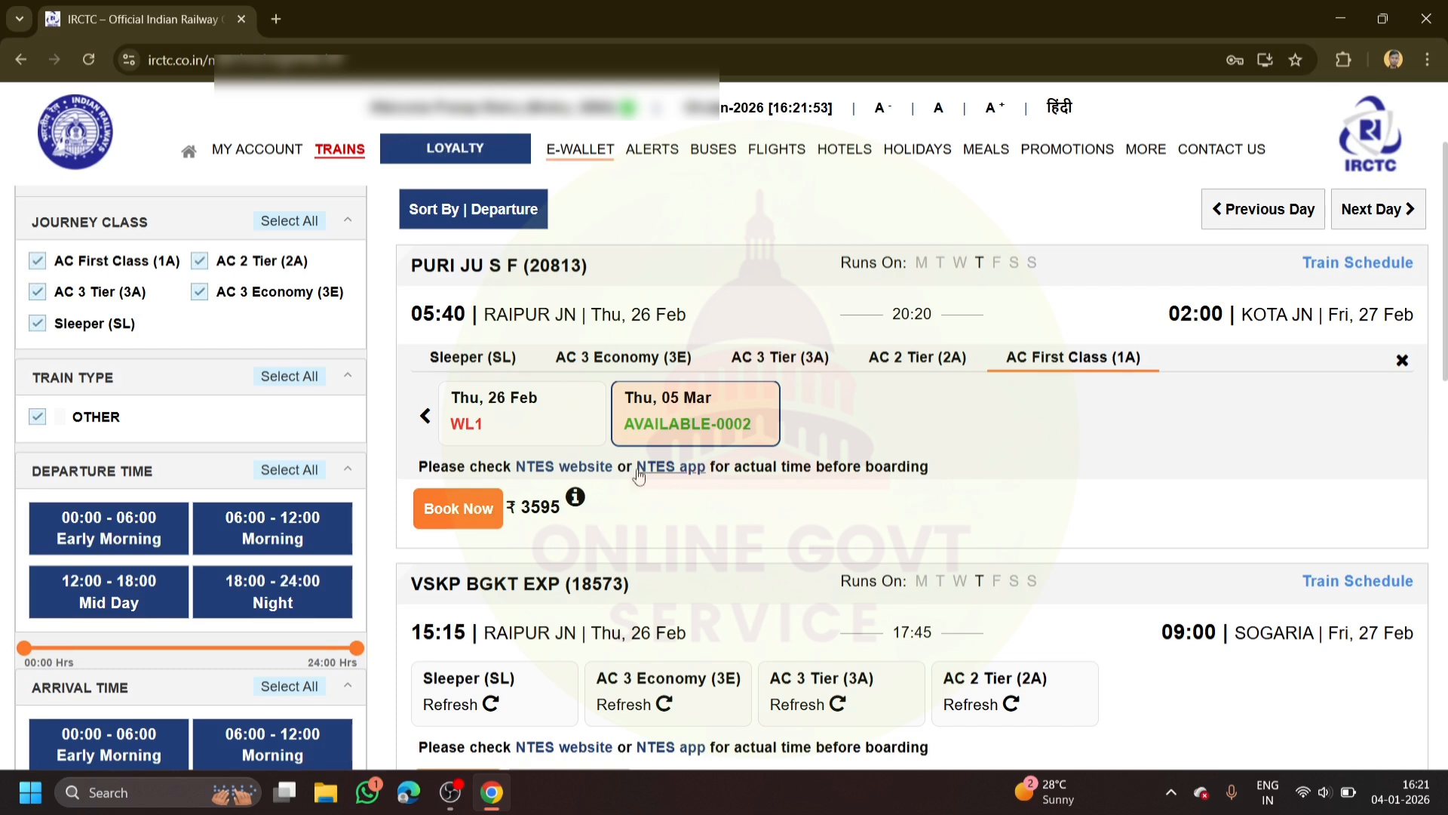
pyautogui.click(443, 519)
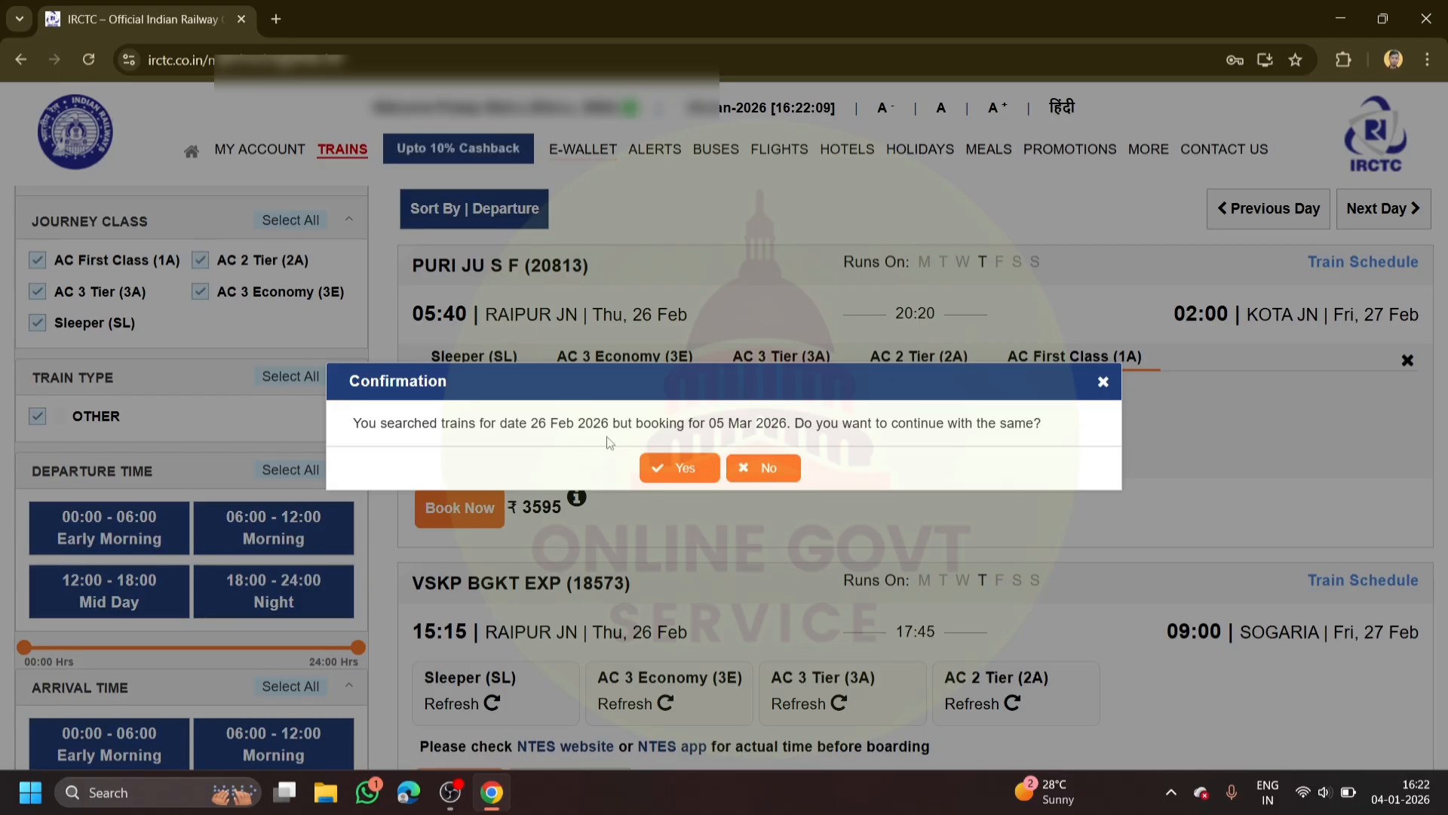
pyautogui.moveTo(746, 430); pyautogui.dragTo(1049, 431)
pyautogui.click(893, 474)
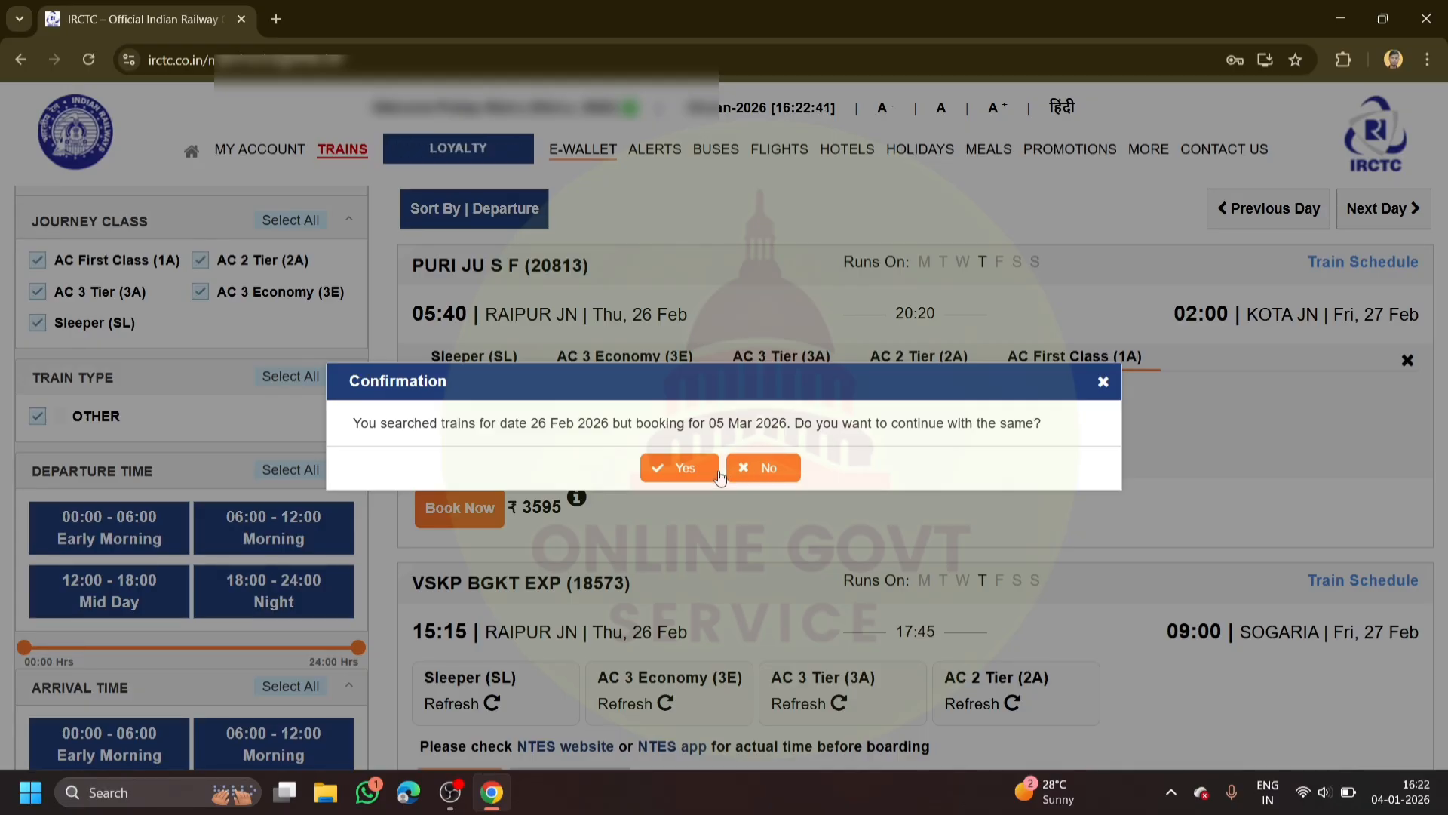
pyautogui.click(662, 469)
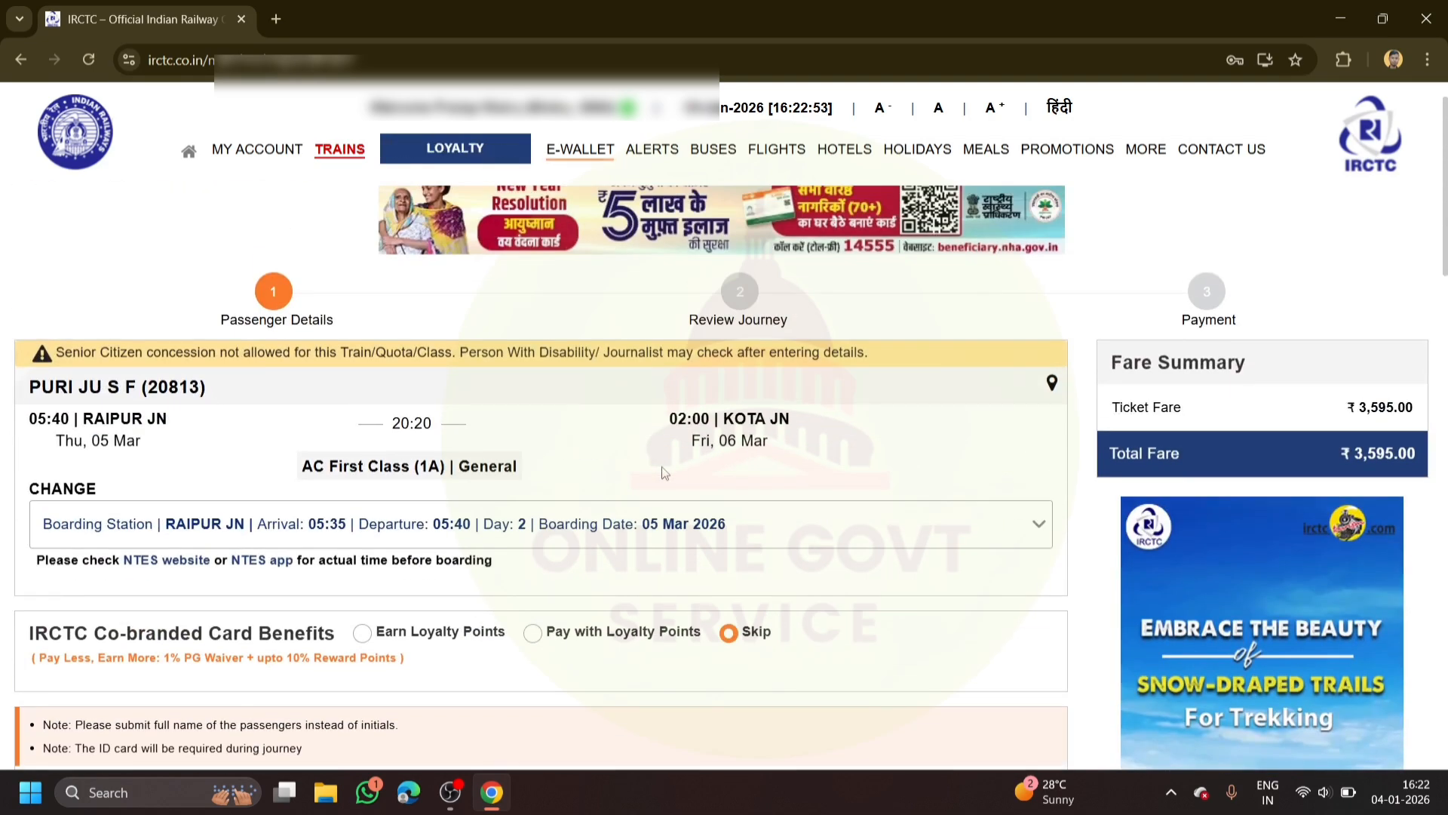
# - Set the berth preference to Lower and fill the passenger details from the saved 35-year-old male passenger
pyautogui.scroll(-1, 664, 473)
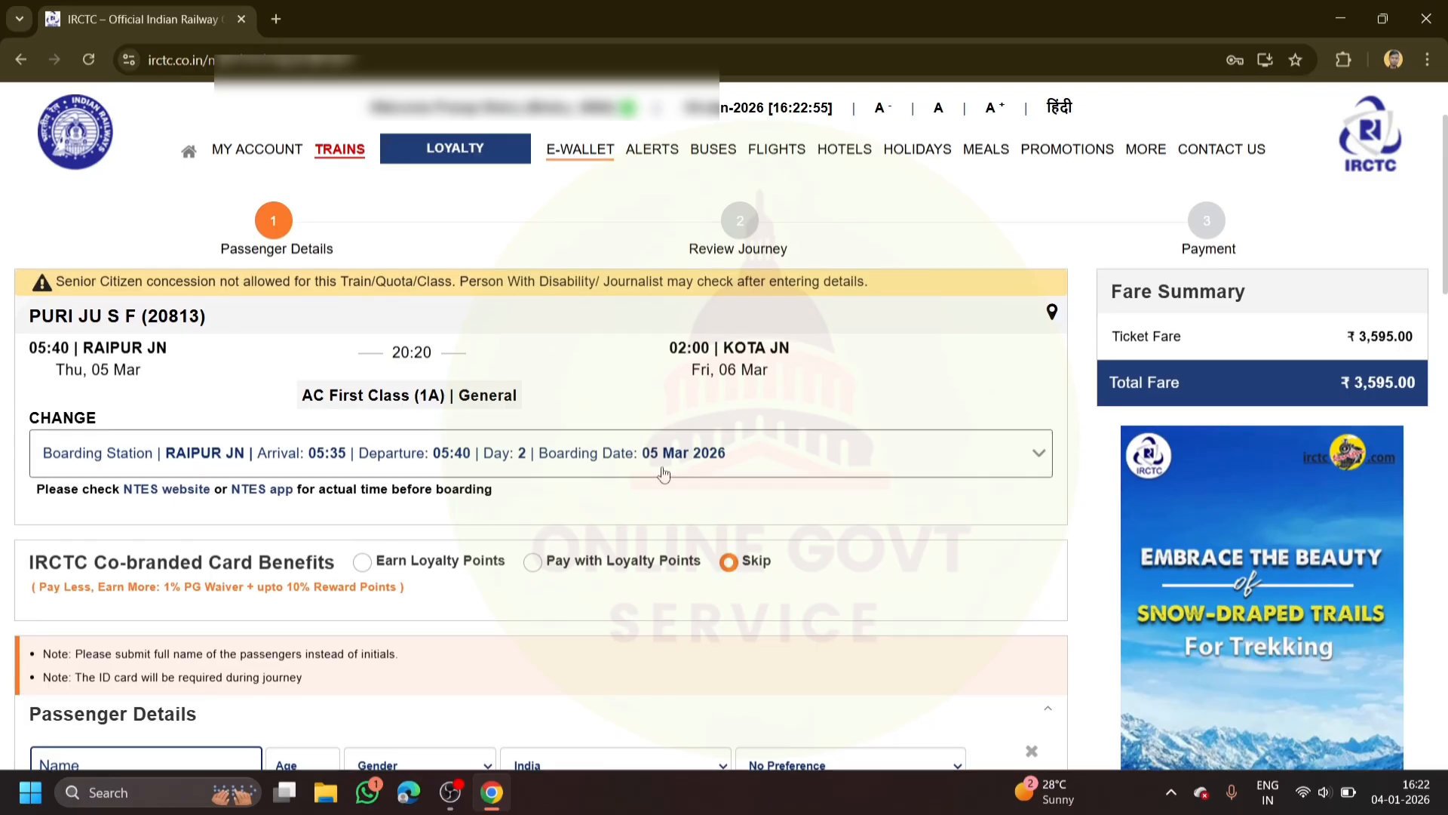
pyautogui.scroll(1, 664, 473)
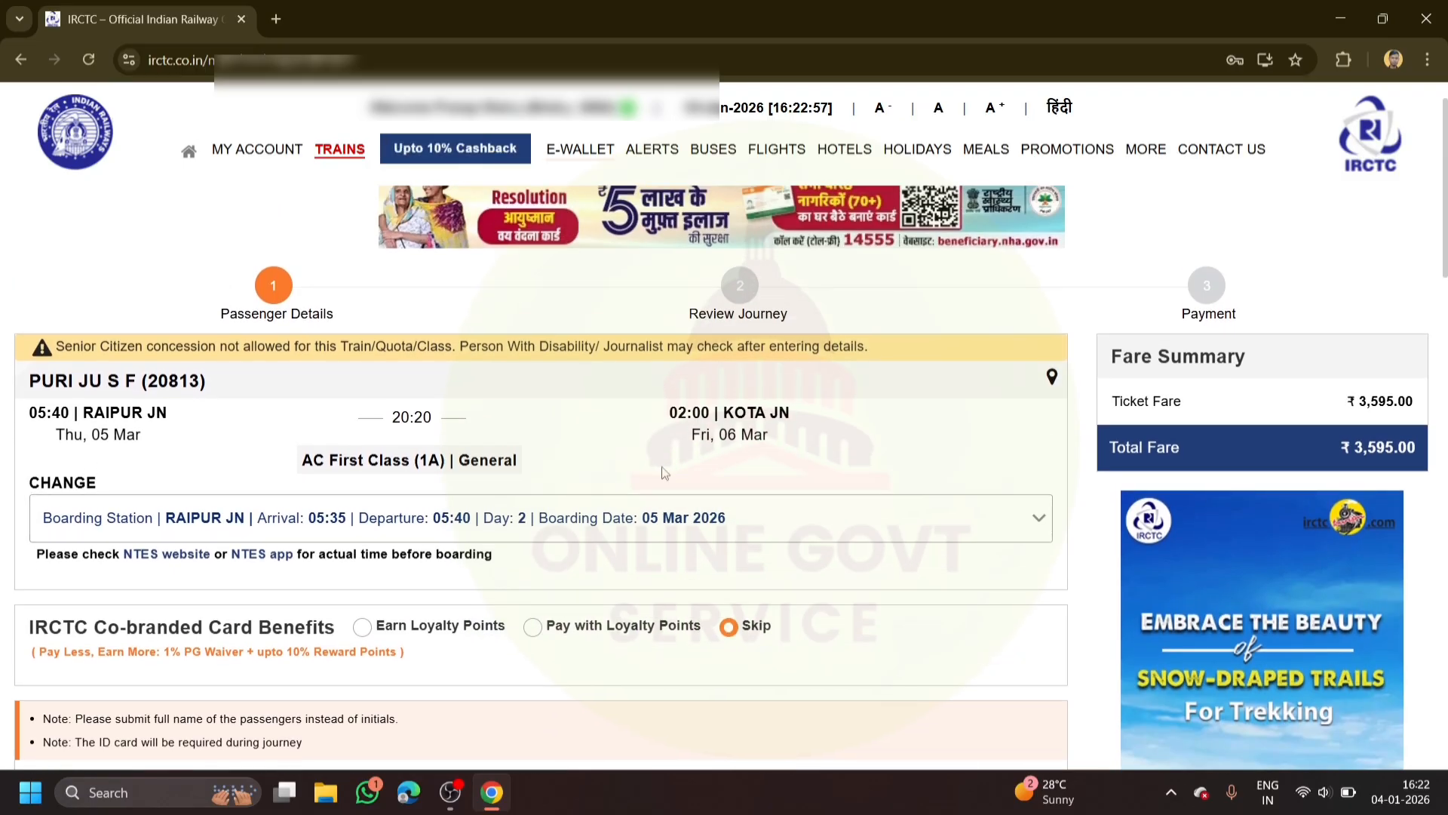
pyautogui.scroll(-5, 664, 473)
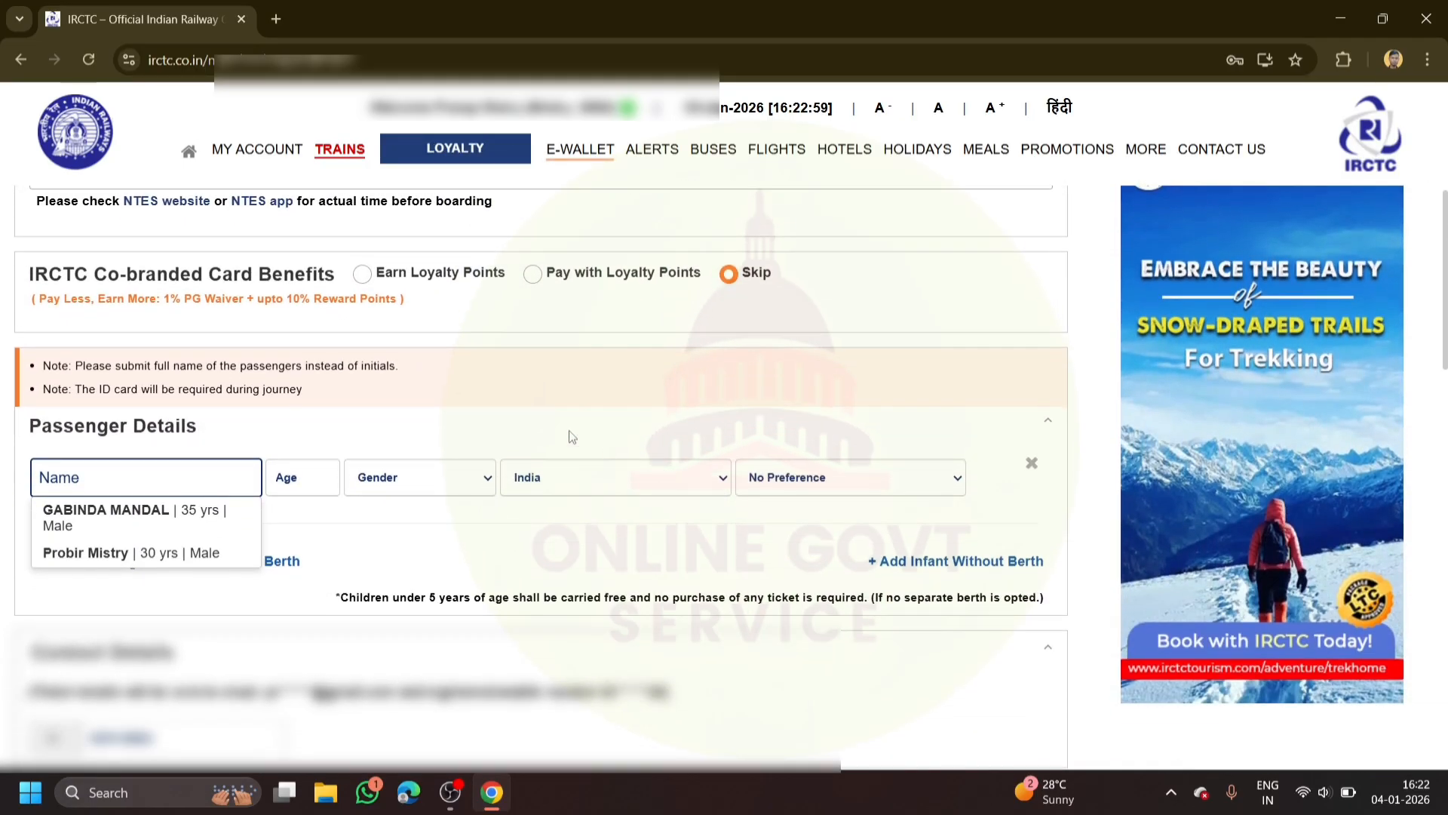
pyautogui.click(328, 437)
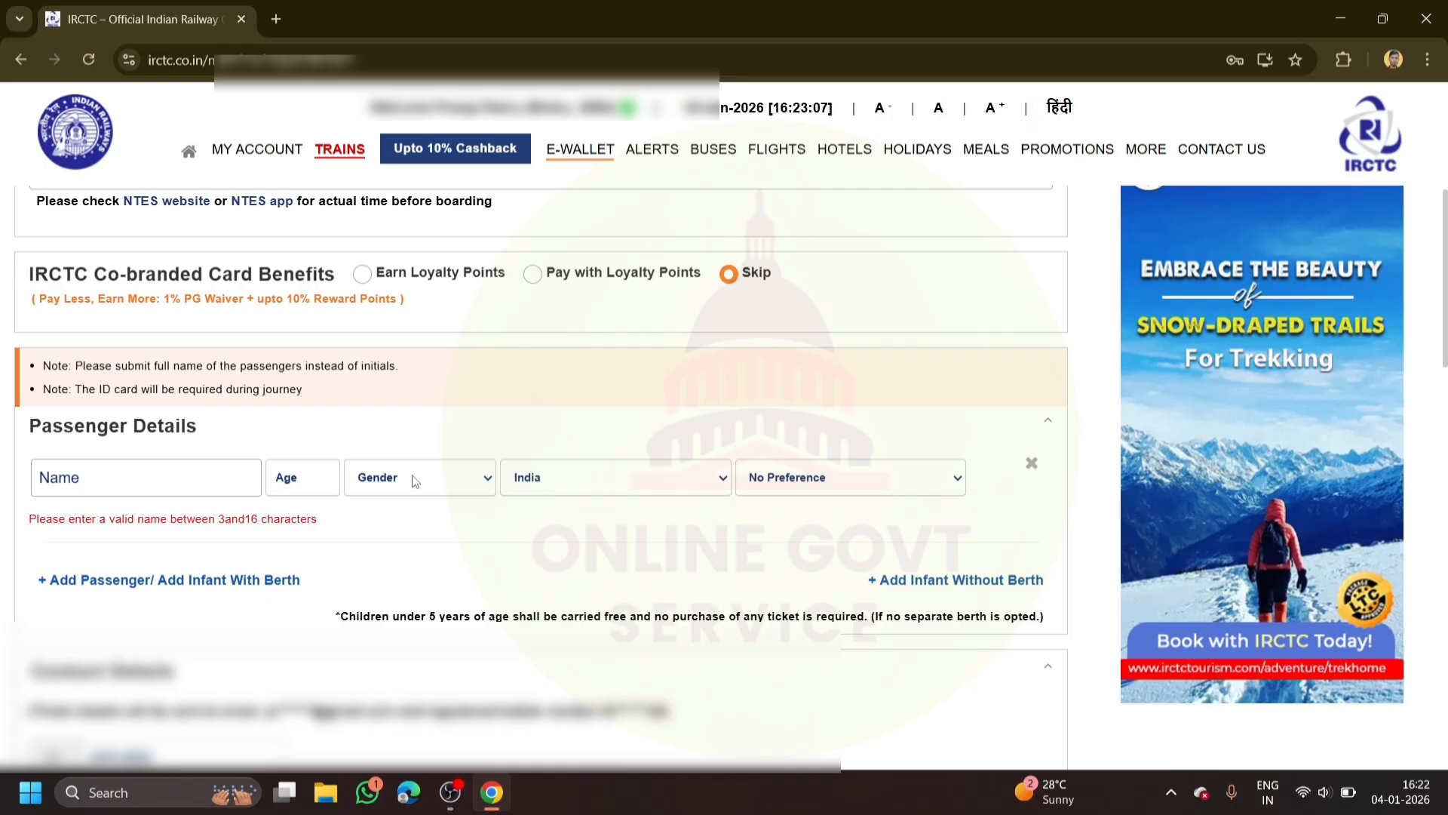
pyautogui.click(796, 477)
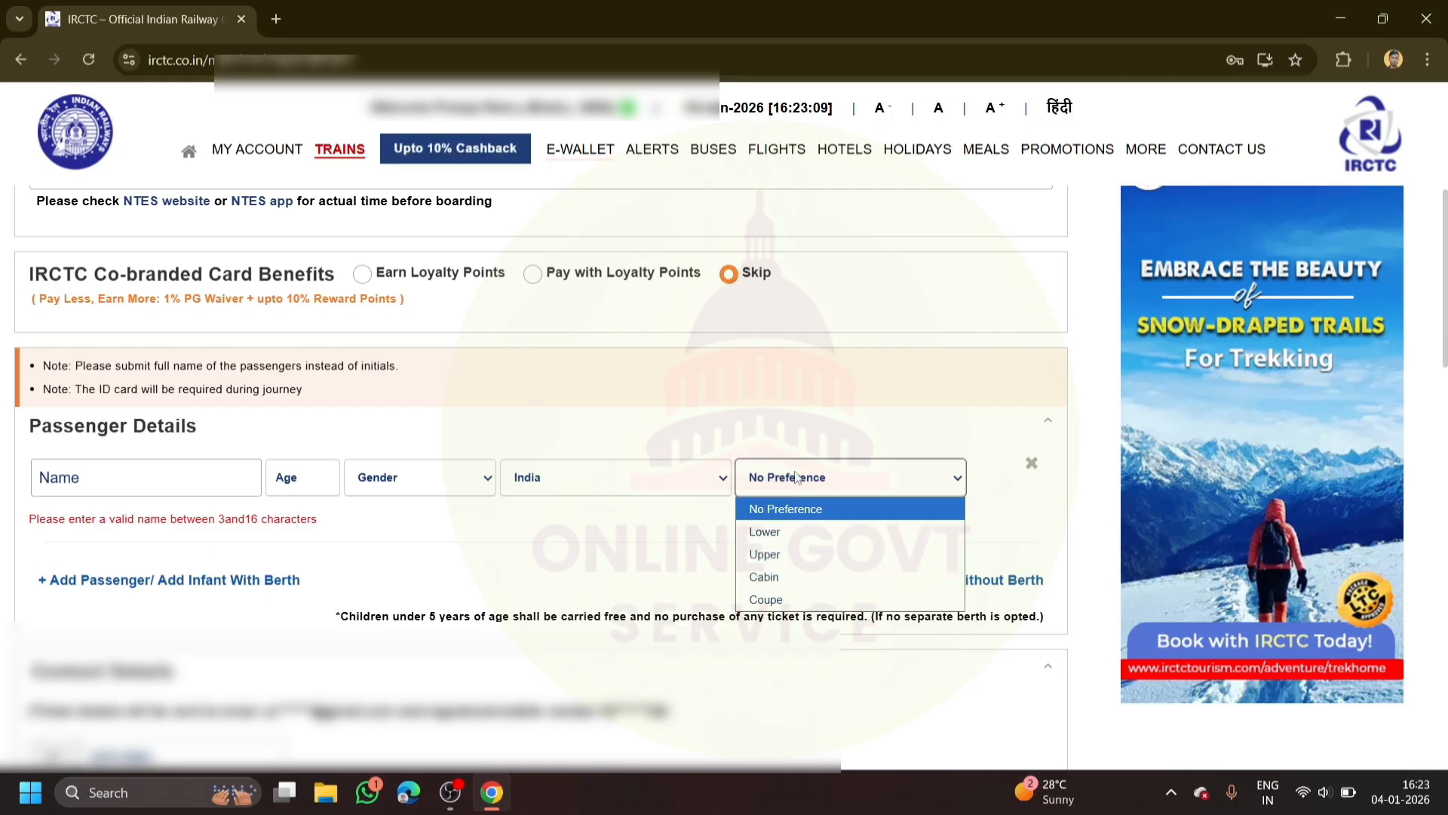
pyautogui.click(799, 541)
pyautogui.click(191, 486)
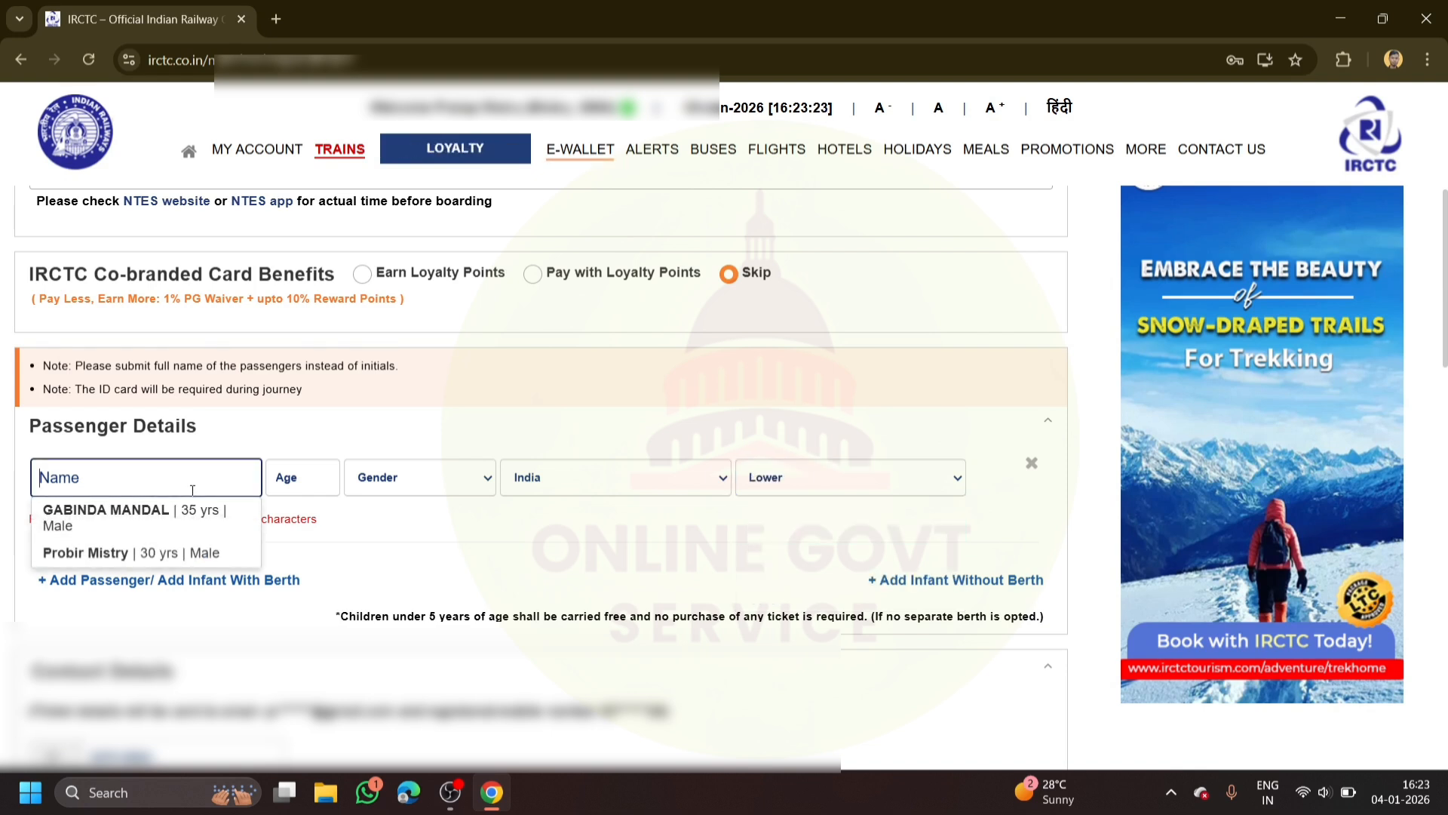
pyautogui.click(192, 528)
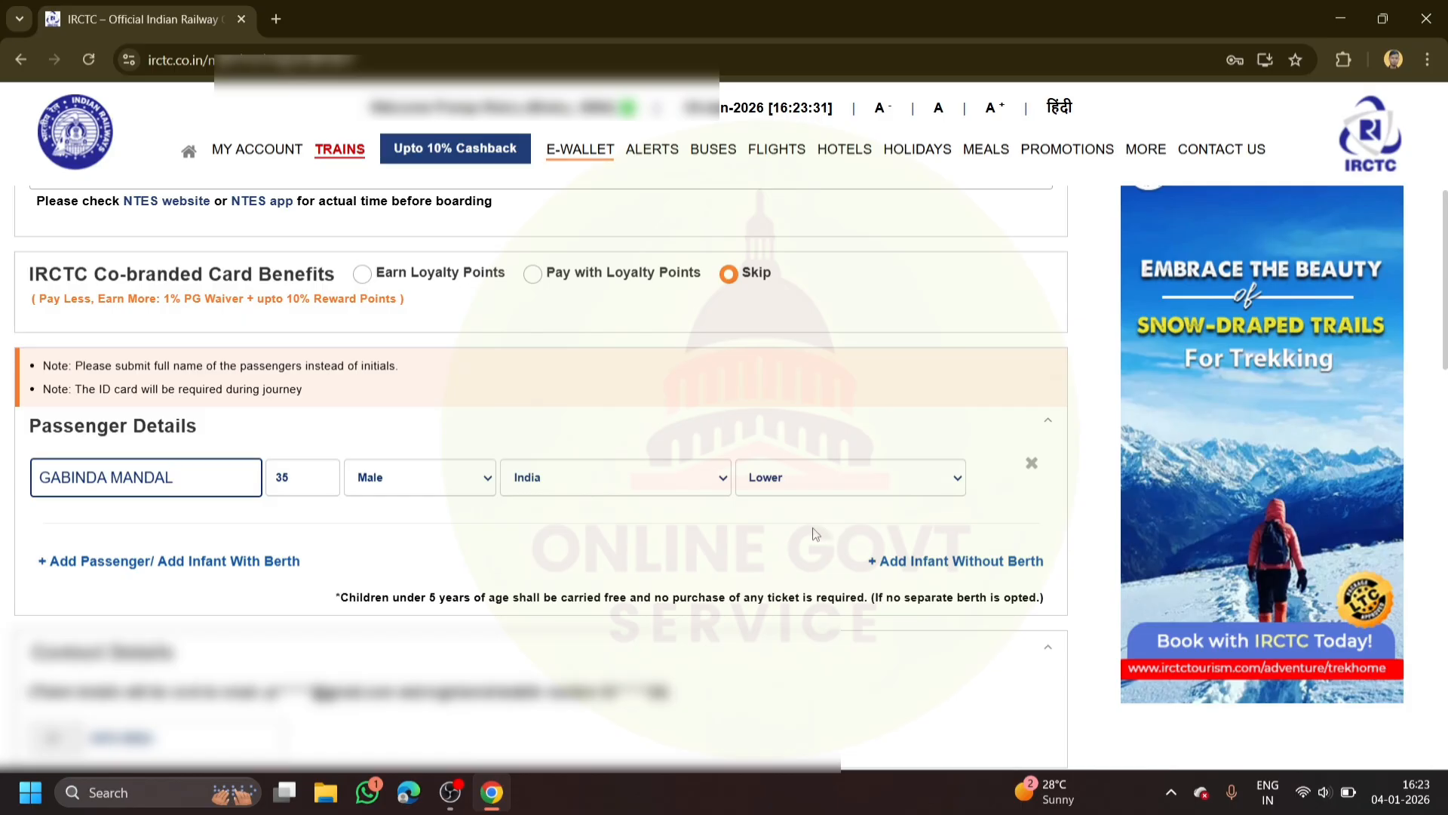
pyautogui.click(82, 562)
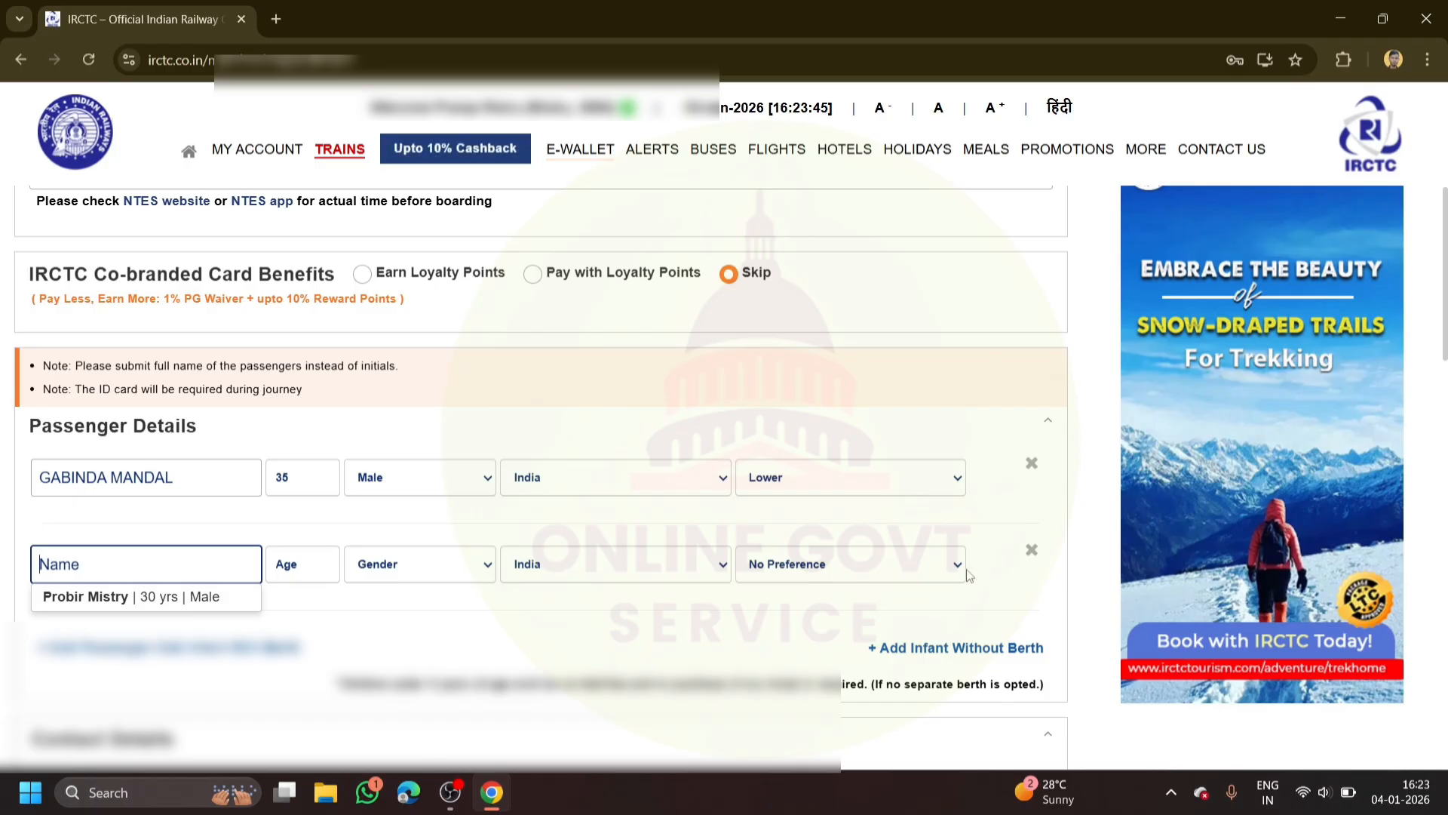
pyautogui.click(1032, 552)
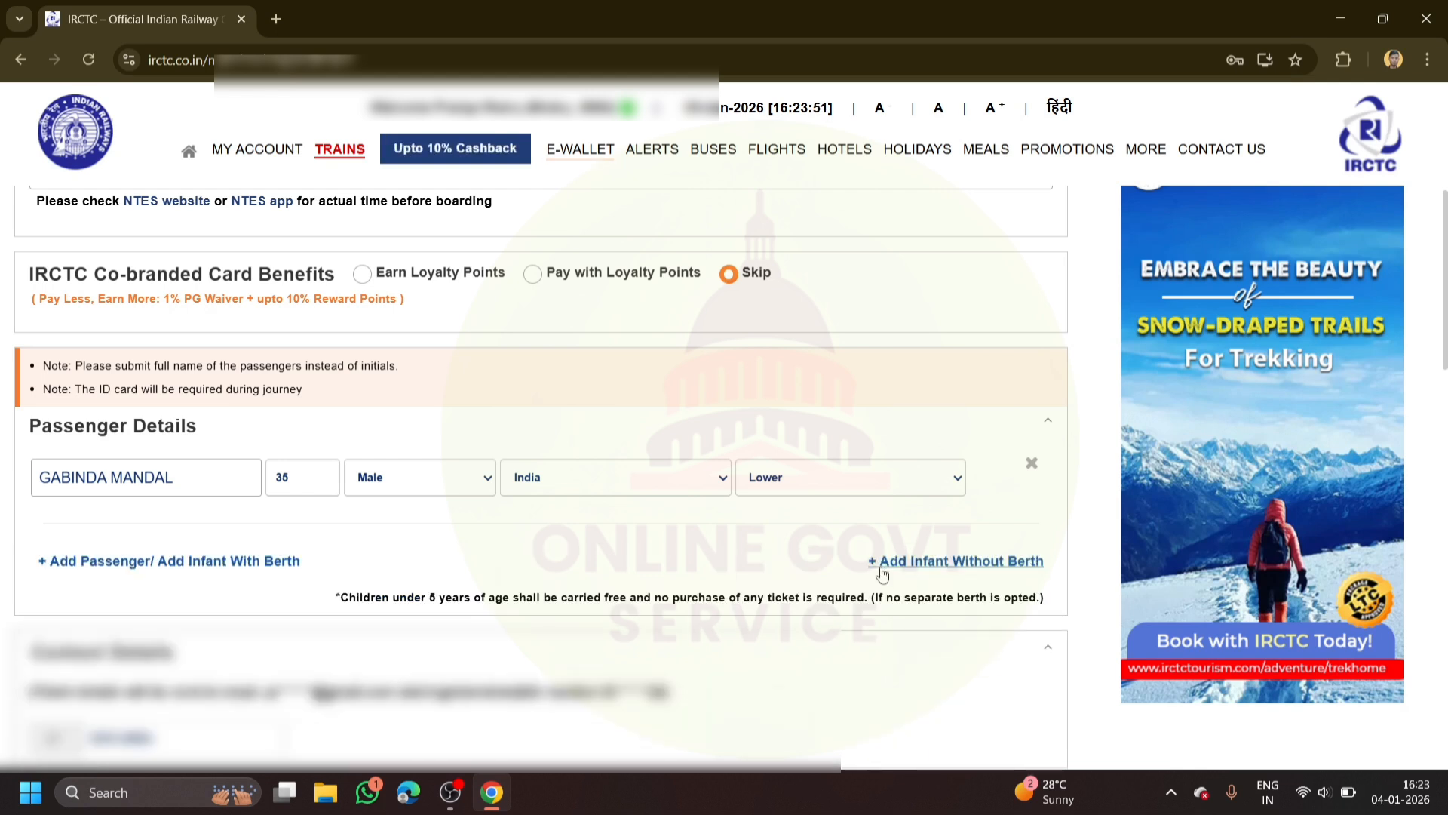
pyautogui.click(997, 562)
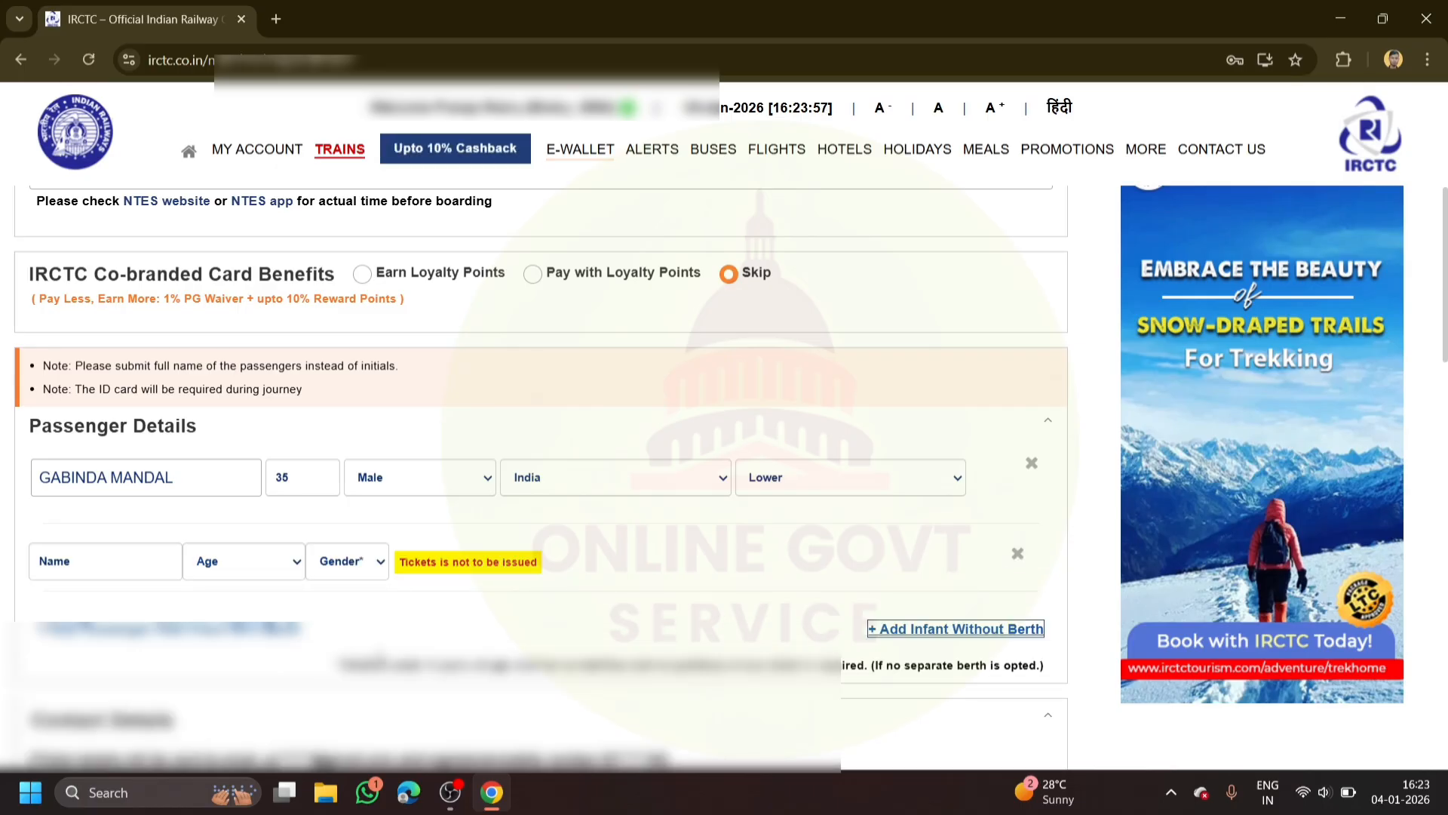
pyautogui.moveTo(333, 663); pyautogui.dragTo(1071, 668)
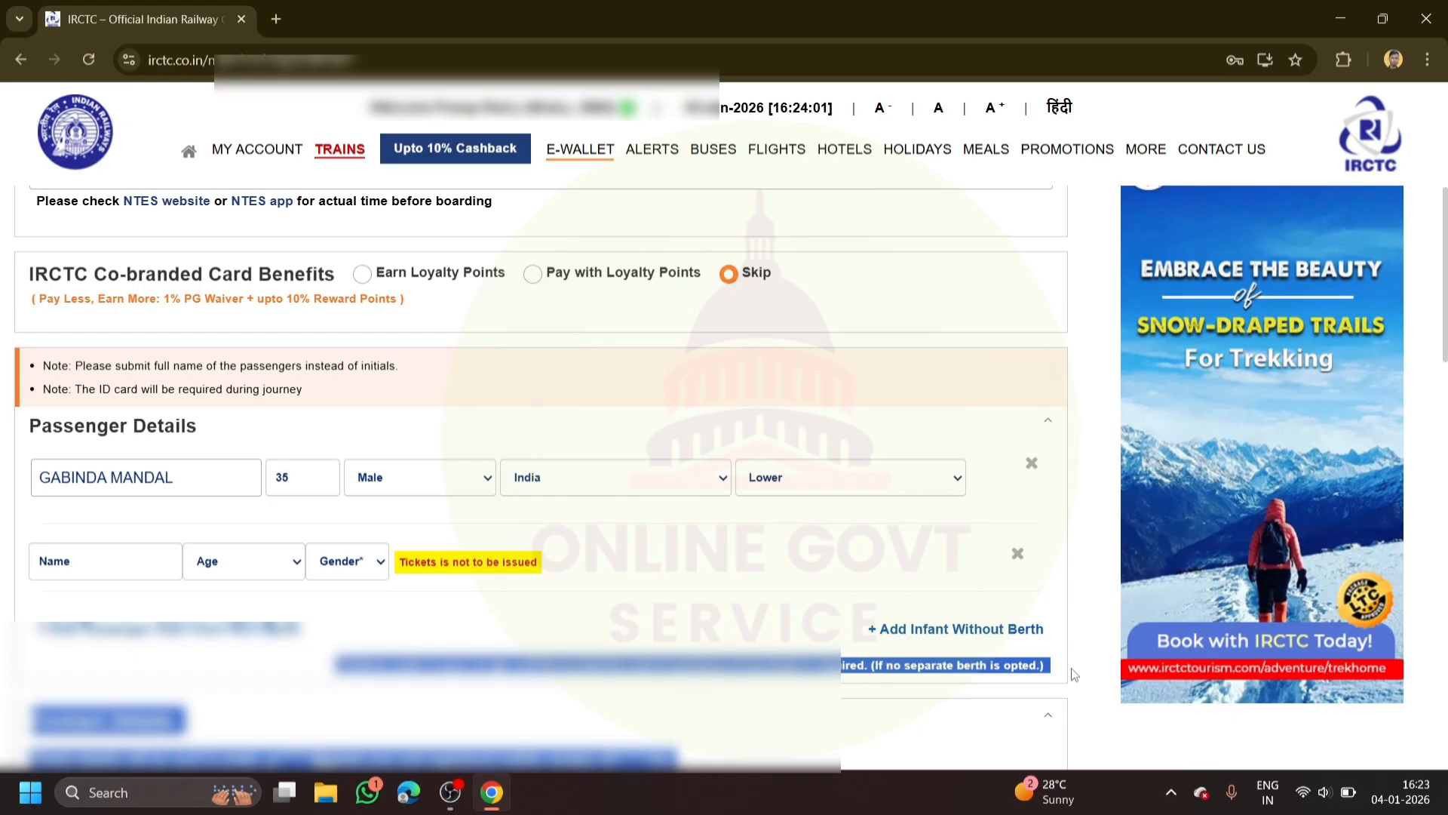
pyautogui.click(1075, 674)
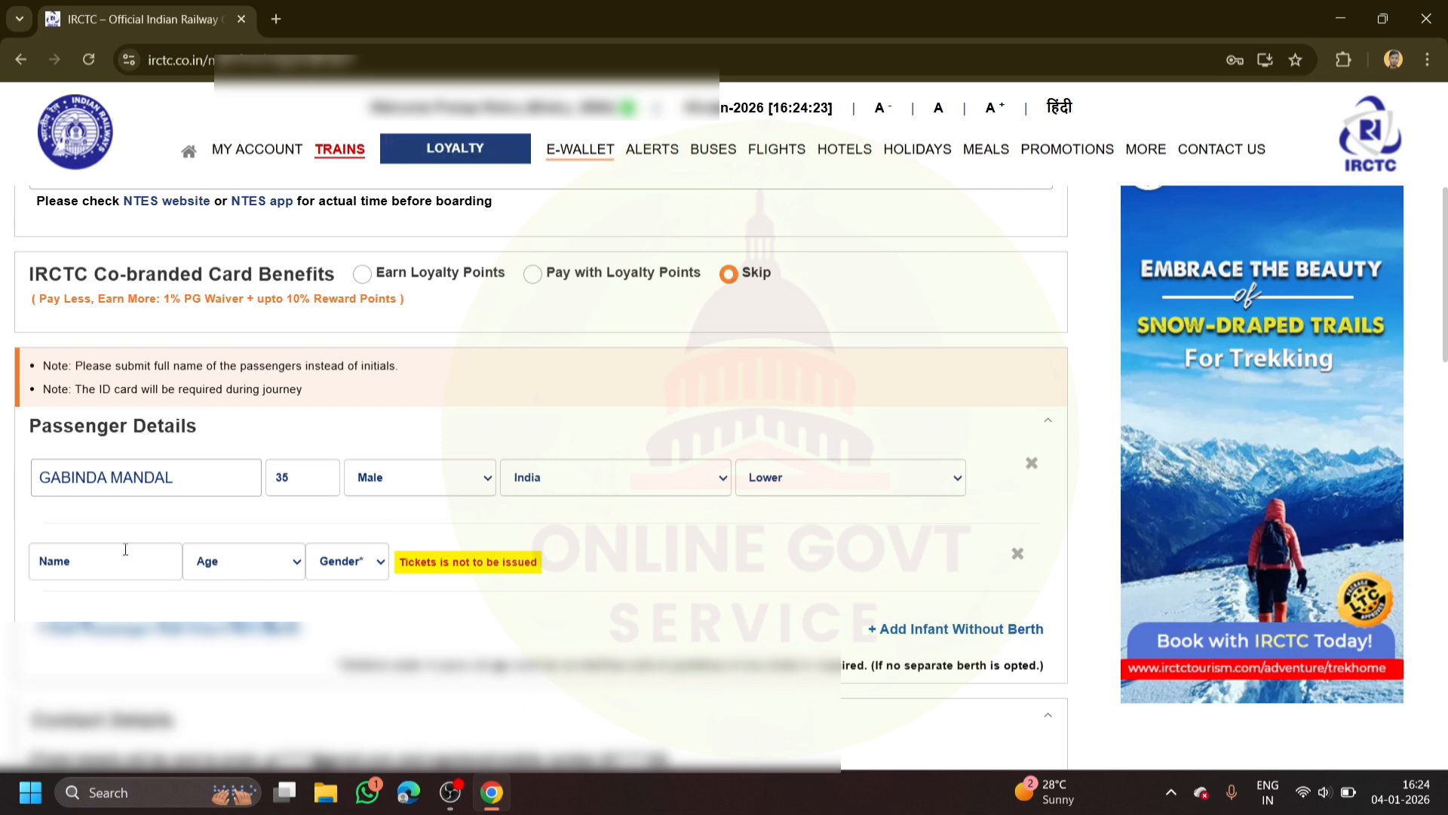
pyautogui.click(102, 559)
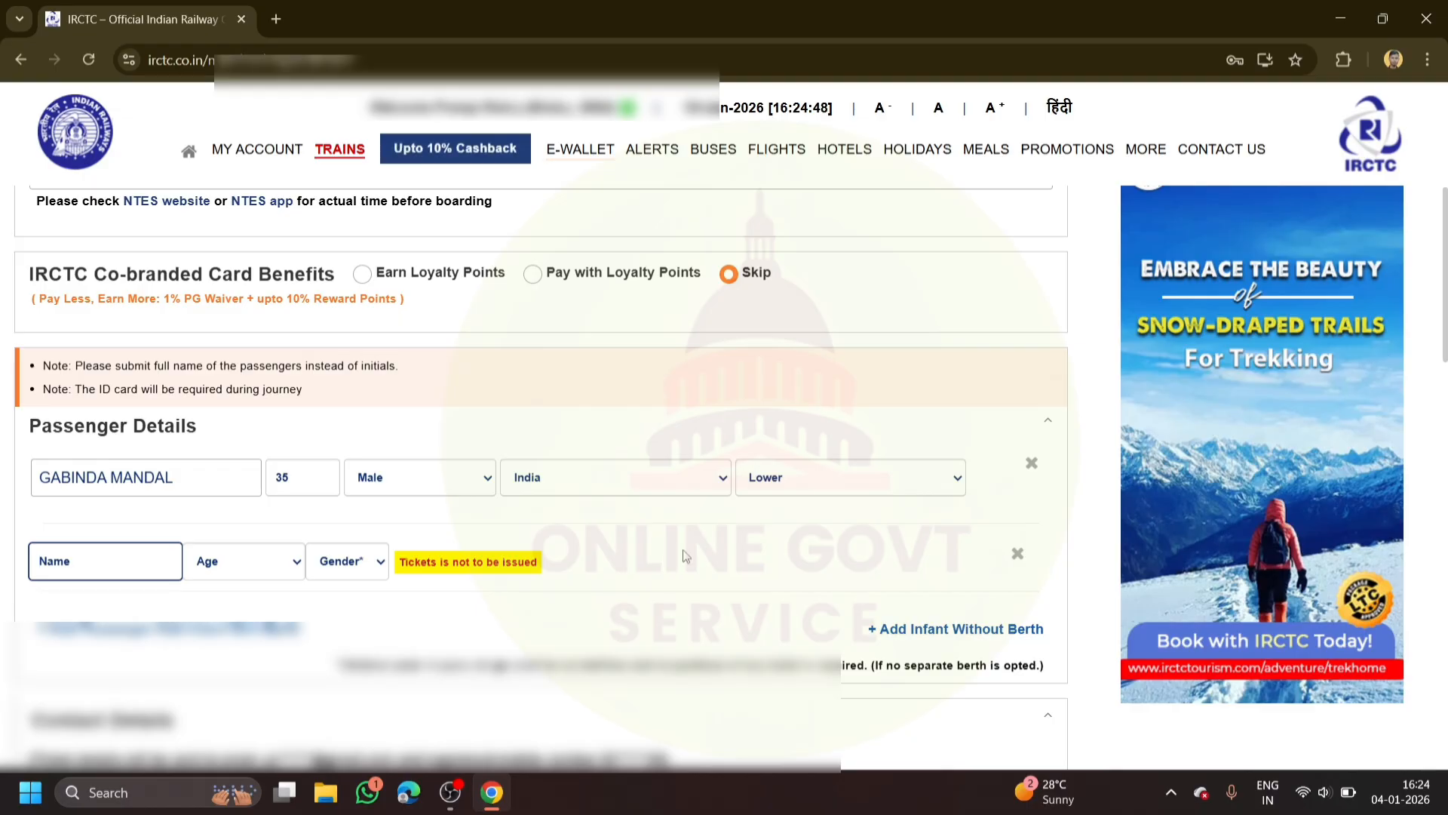
pyautogui.click(1018, 559)
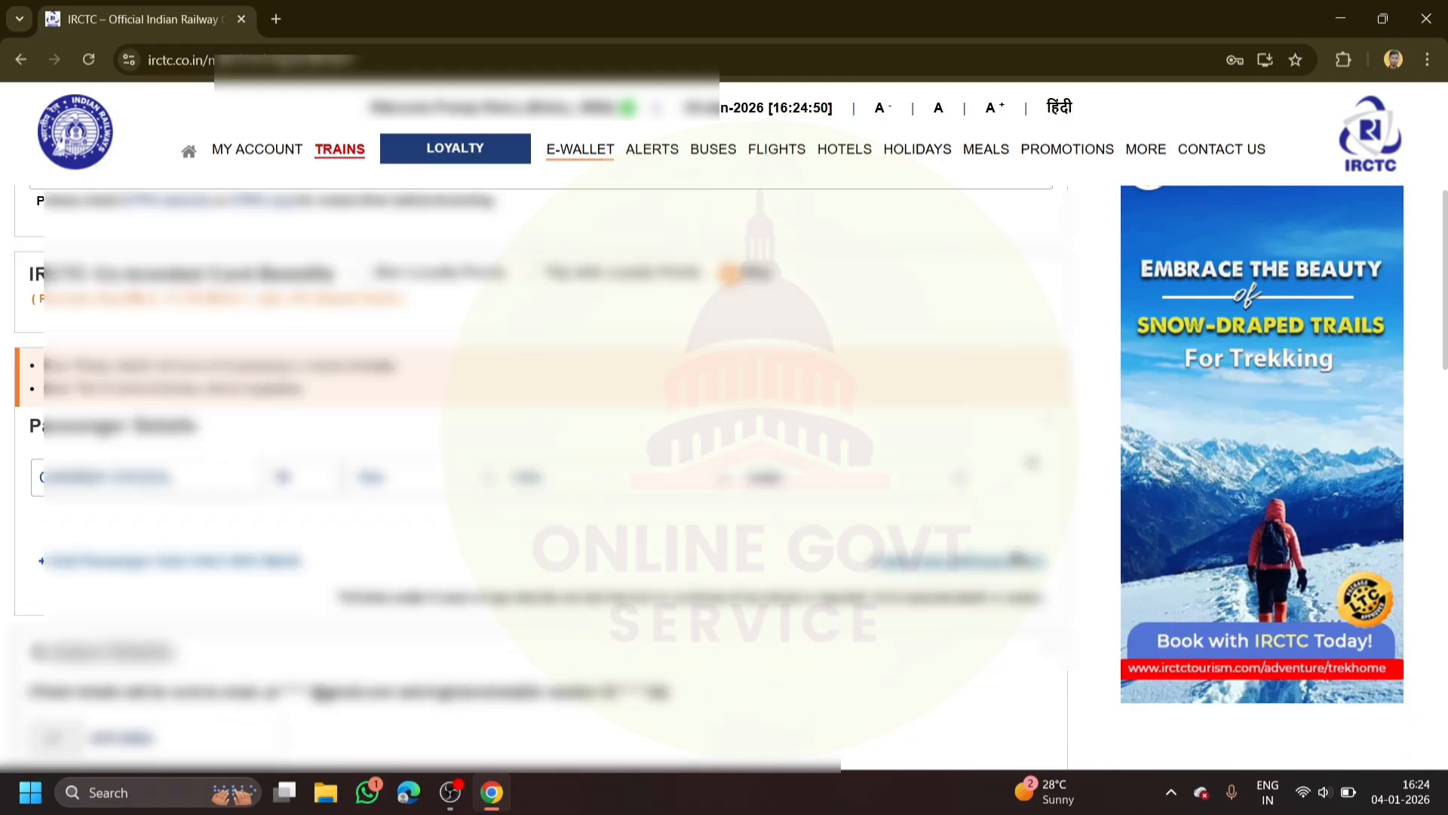
# - Enable Consider for Auto Upgradation in the booking's other preferences
pyautogui.scroll(-3, 539, 475)
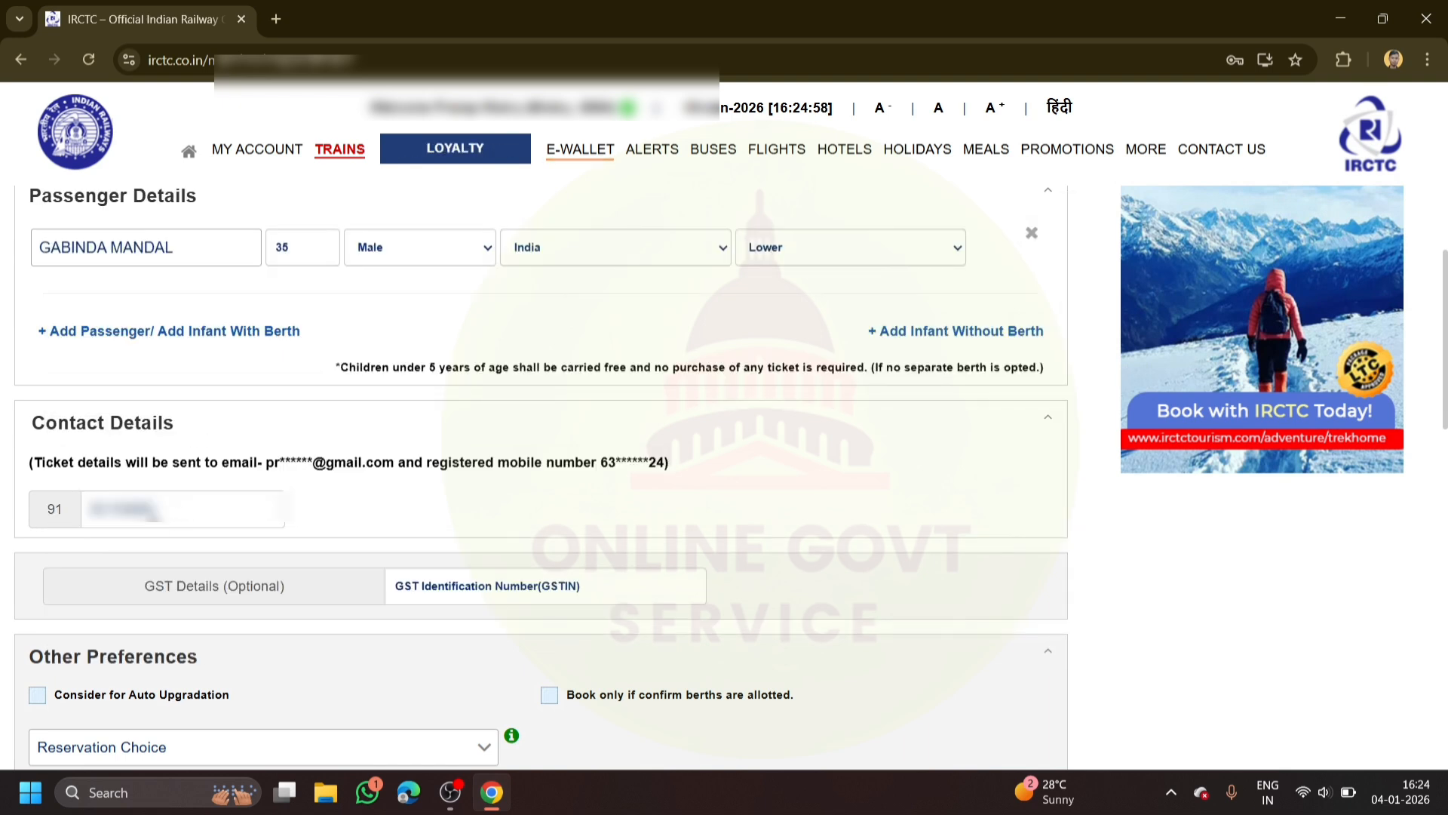
pyautogui.scroll(-3, 482, 548)
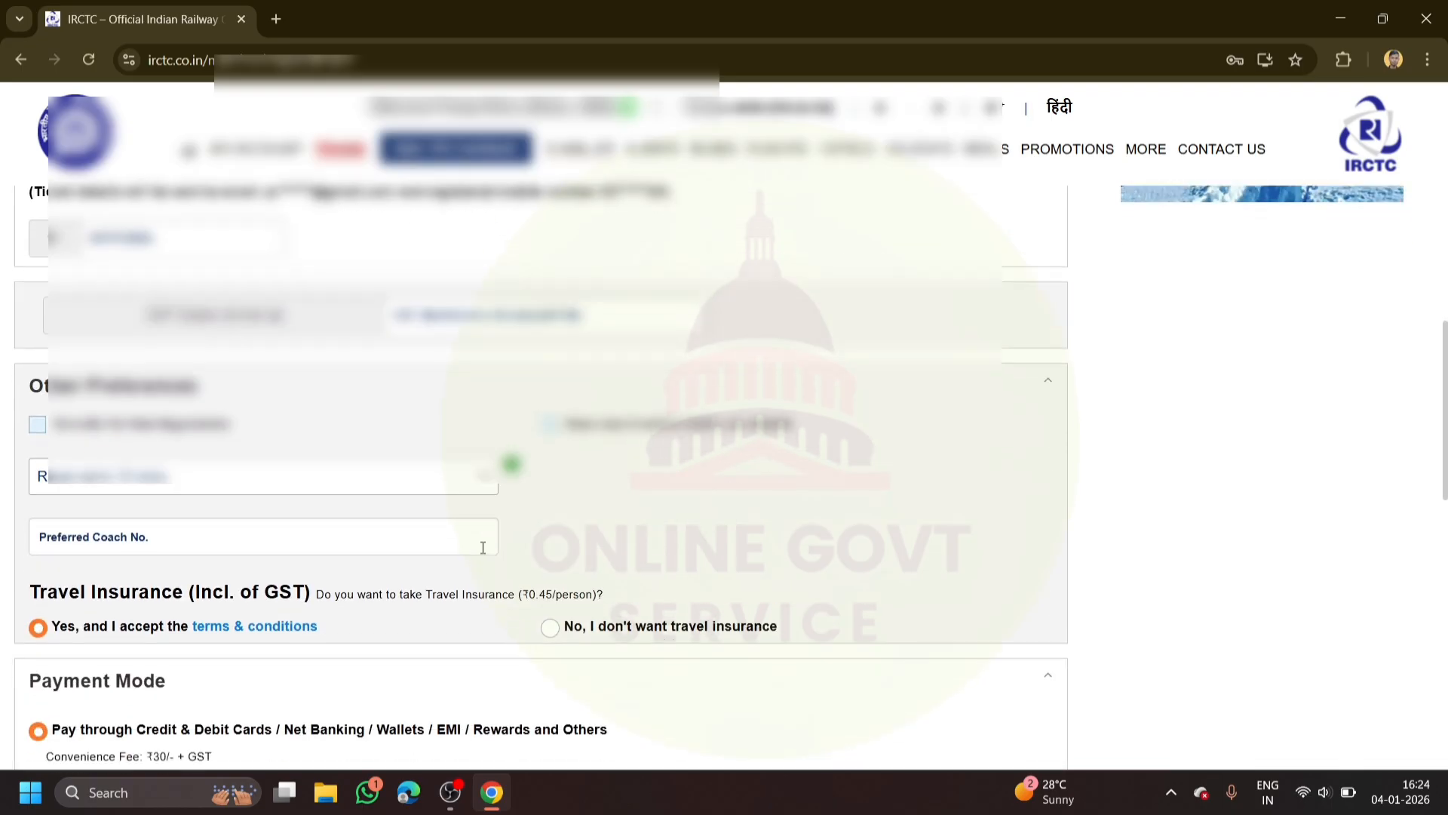
pyautogui.scroll(-1, 483, 548)
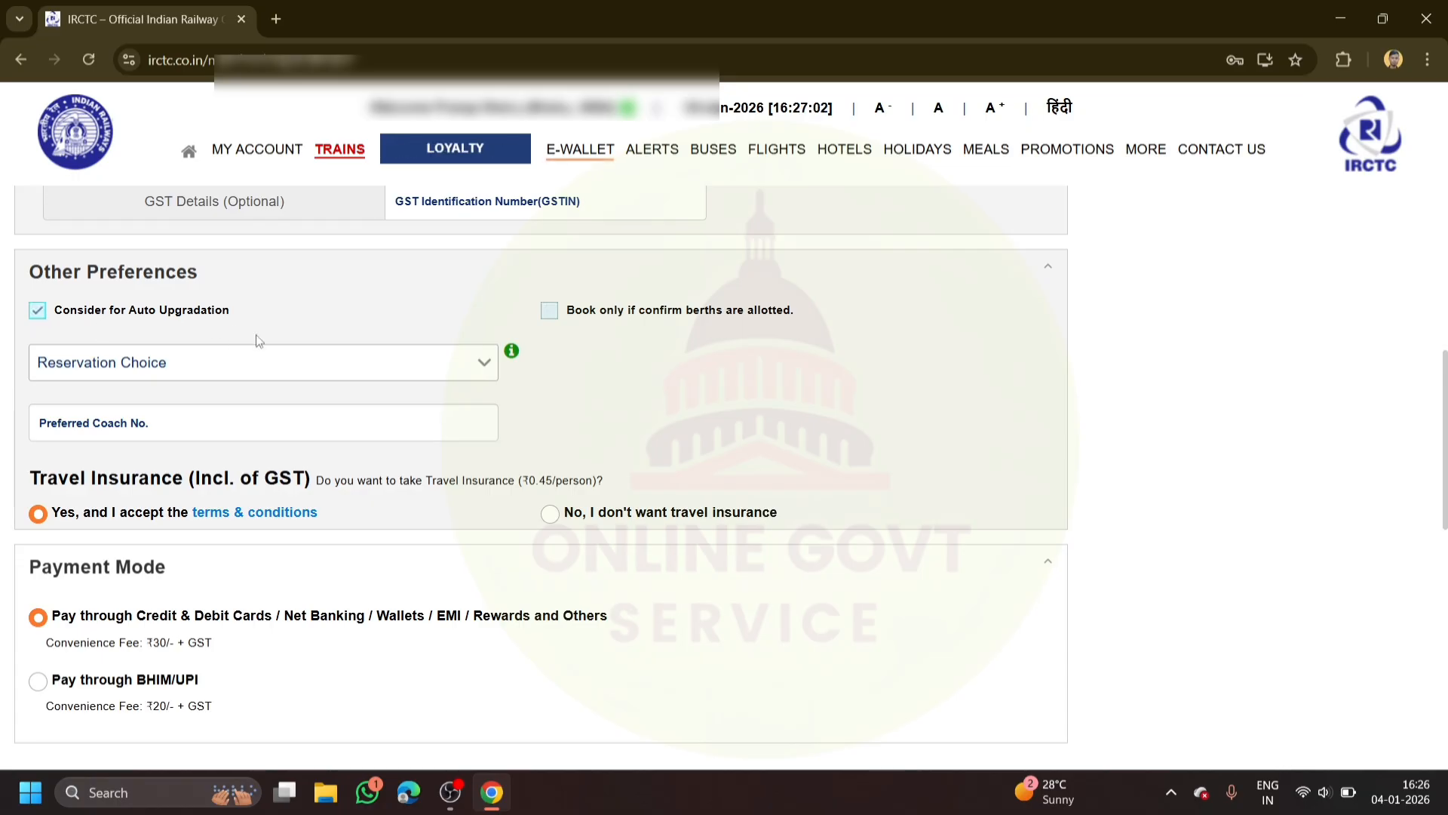
# - Choose Pay through BHIM/UPI as the payment mode and continue to the journey review
pyautogui.scroll(-2, 306, 450)
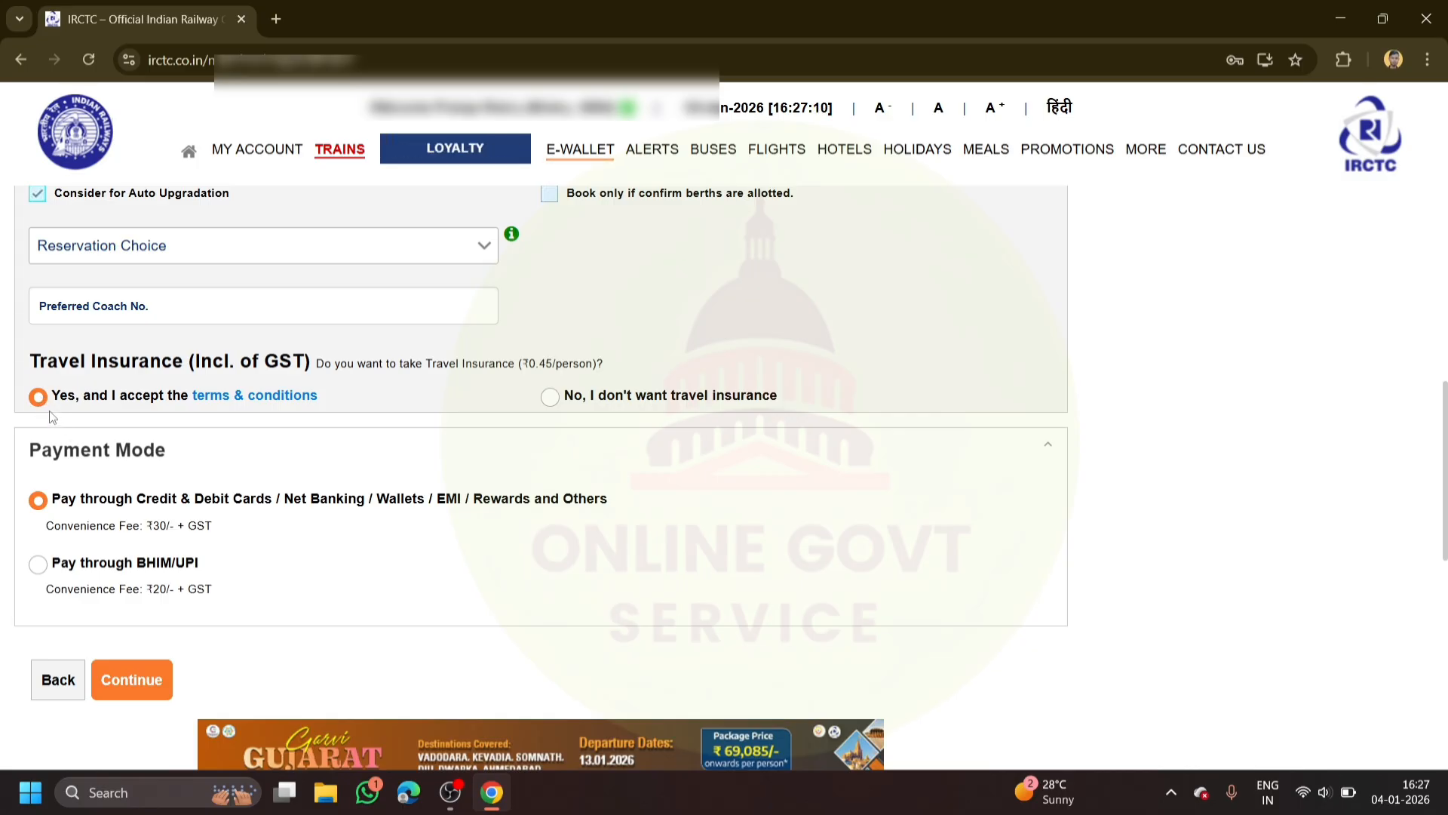
pyautogui.scroll(-2, 110, 497)
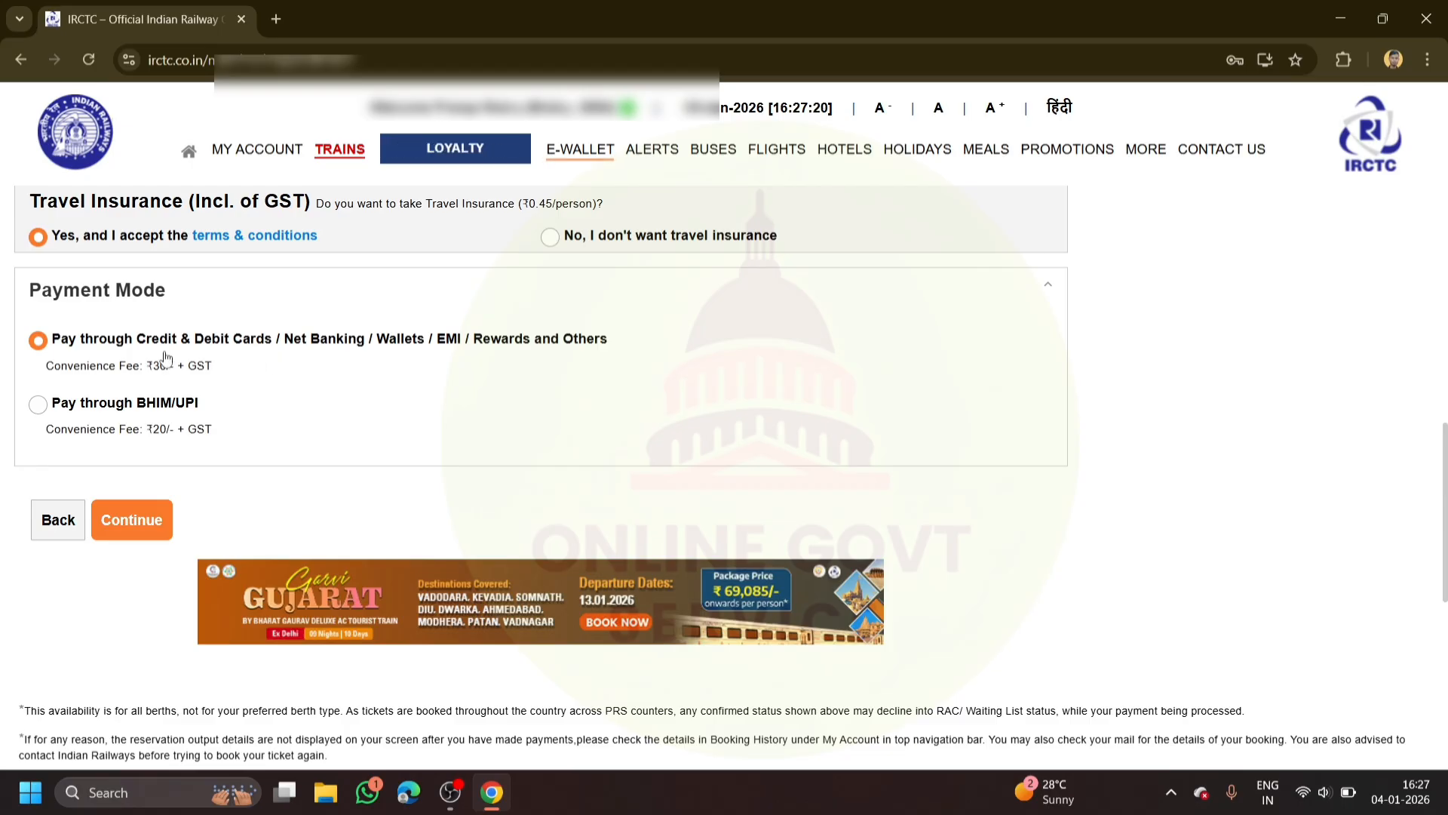
pyautogui.click(38, 411)
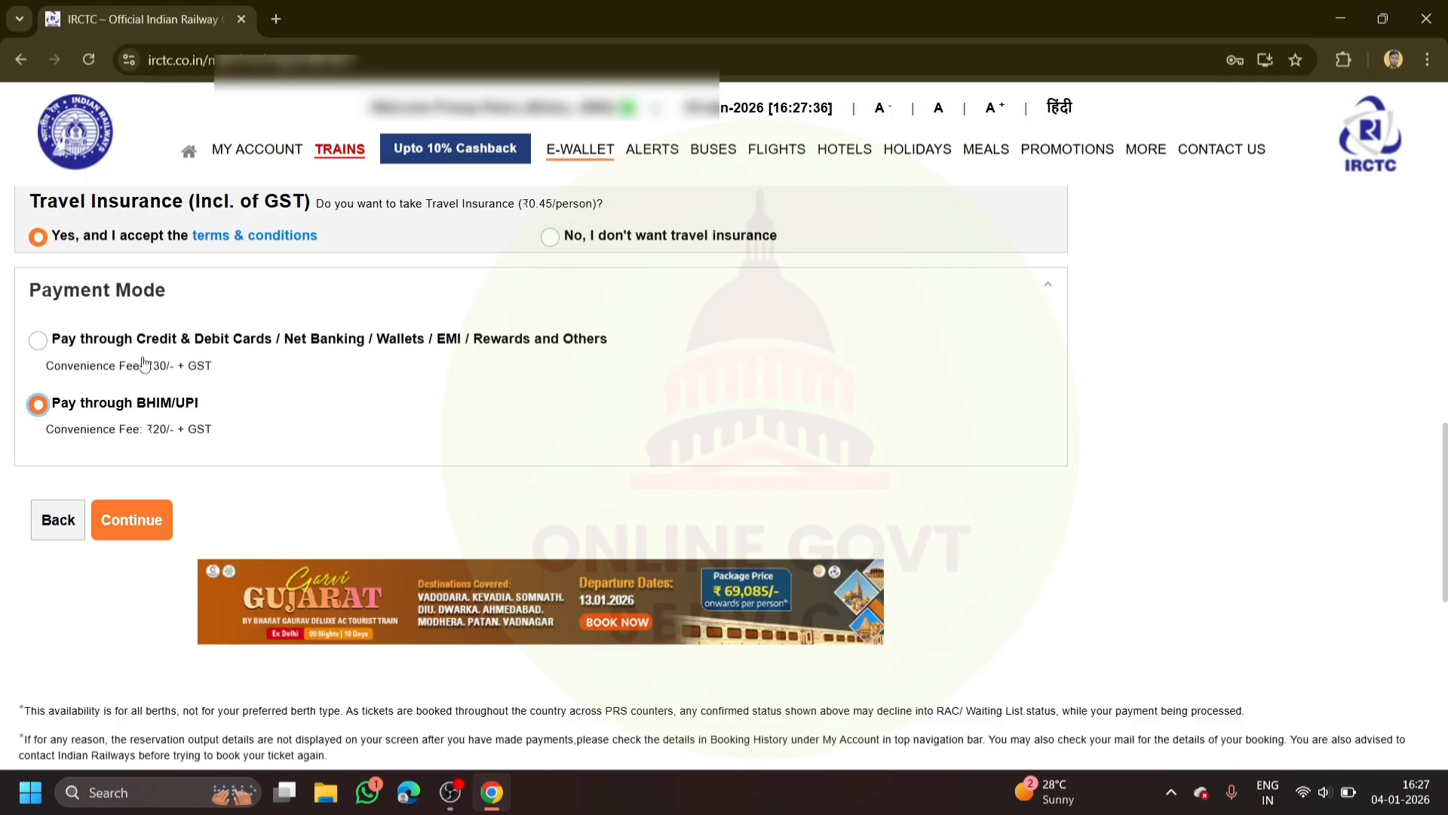
pyautogui.click(132, 512)
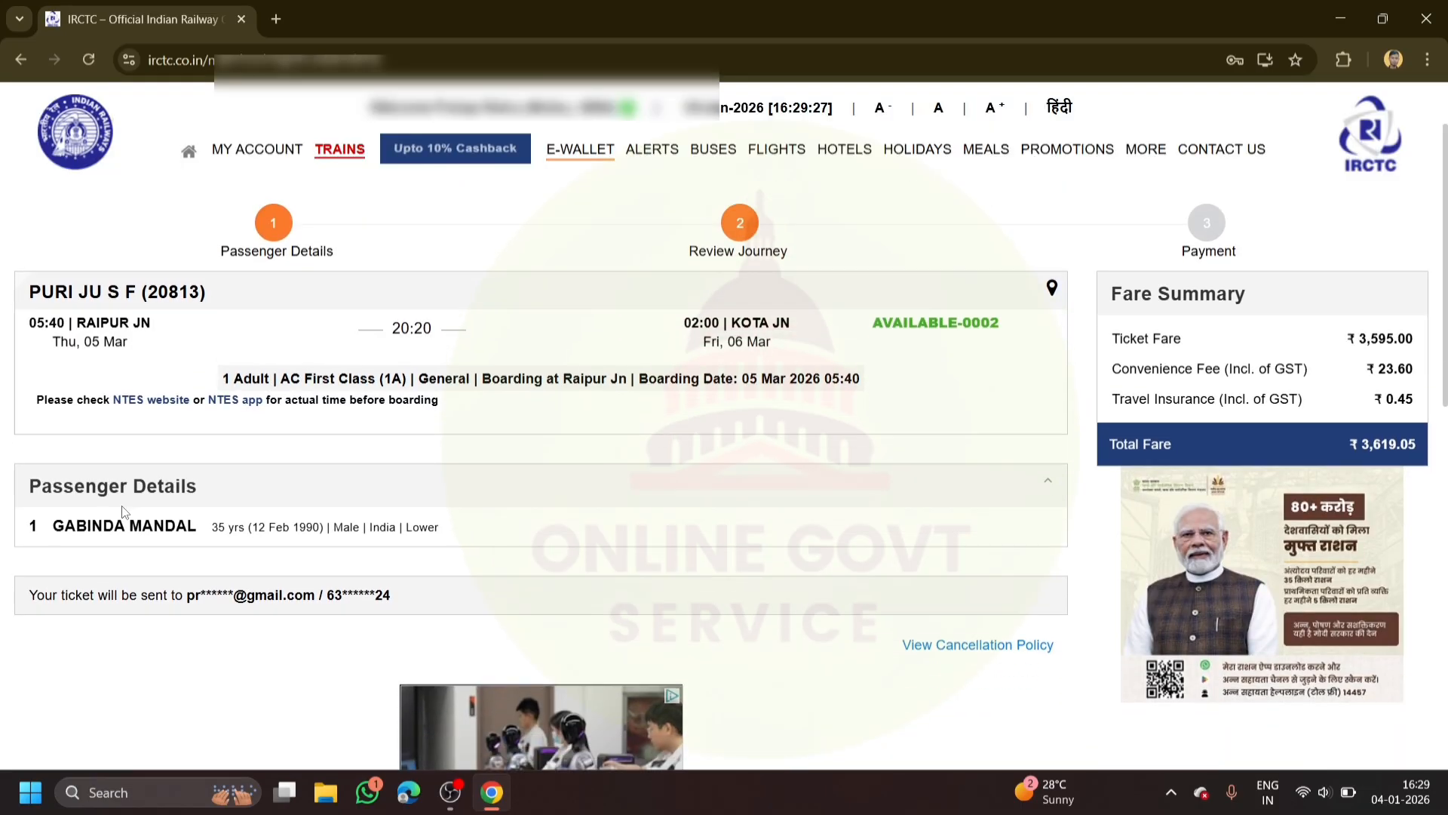
# - Review the journey, enter the captcha code shown below the booking summary and continue to payment
pyautogui.scroll(-1, 125, 512)
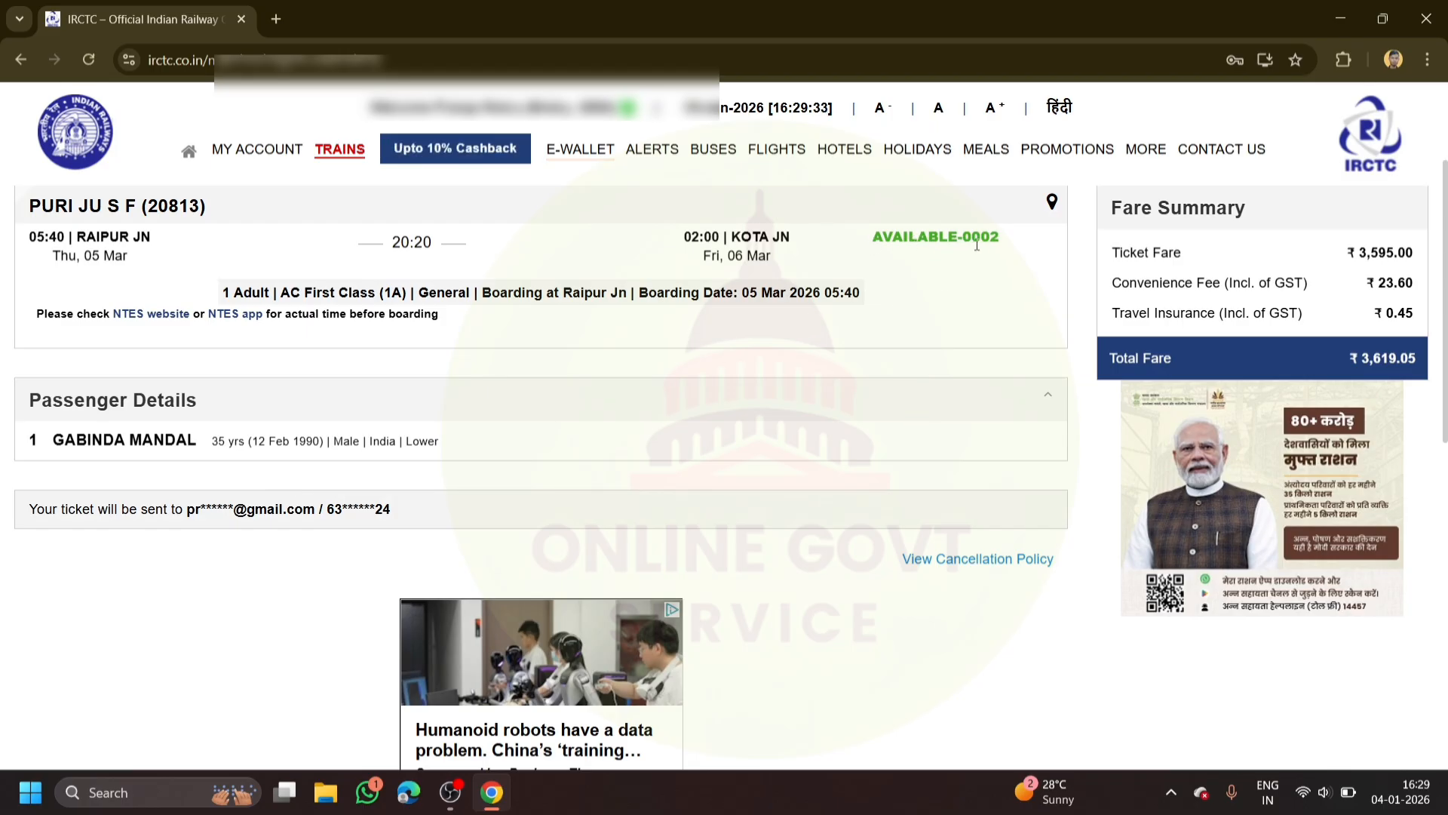
pyautogui.scroll(-3, 716, 344)
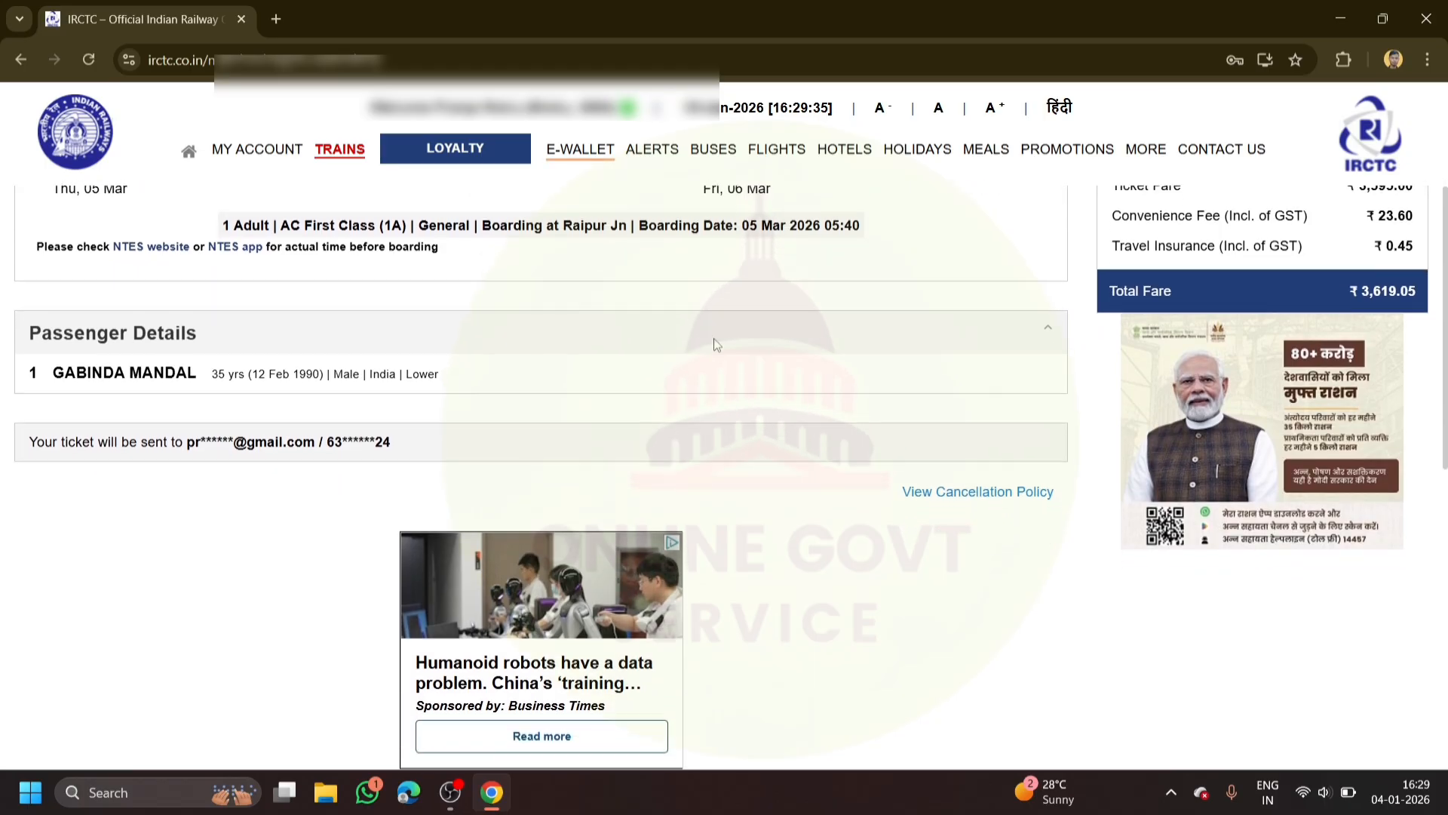
pyautogui.scroll(-3, 713, 338)
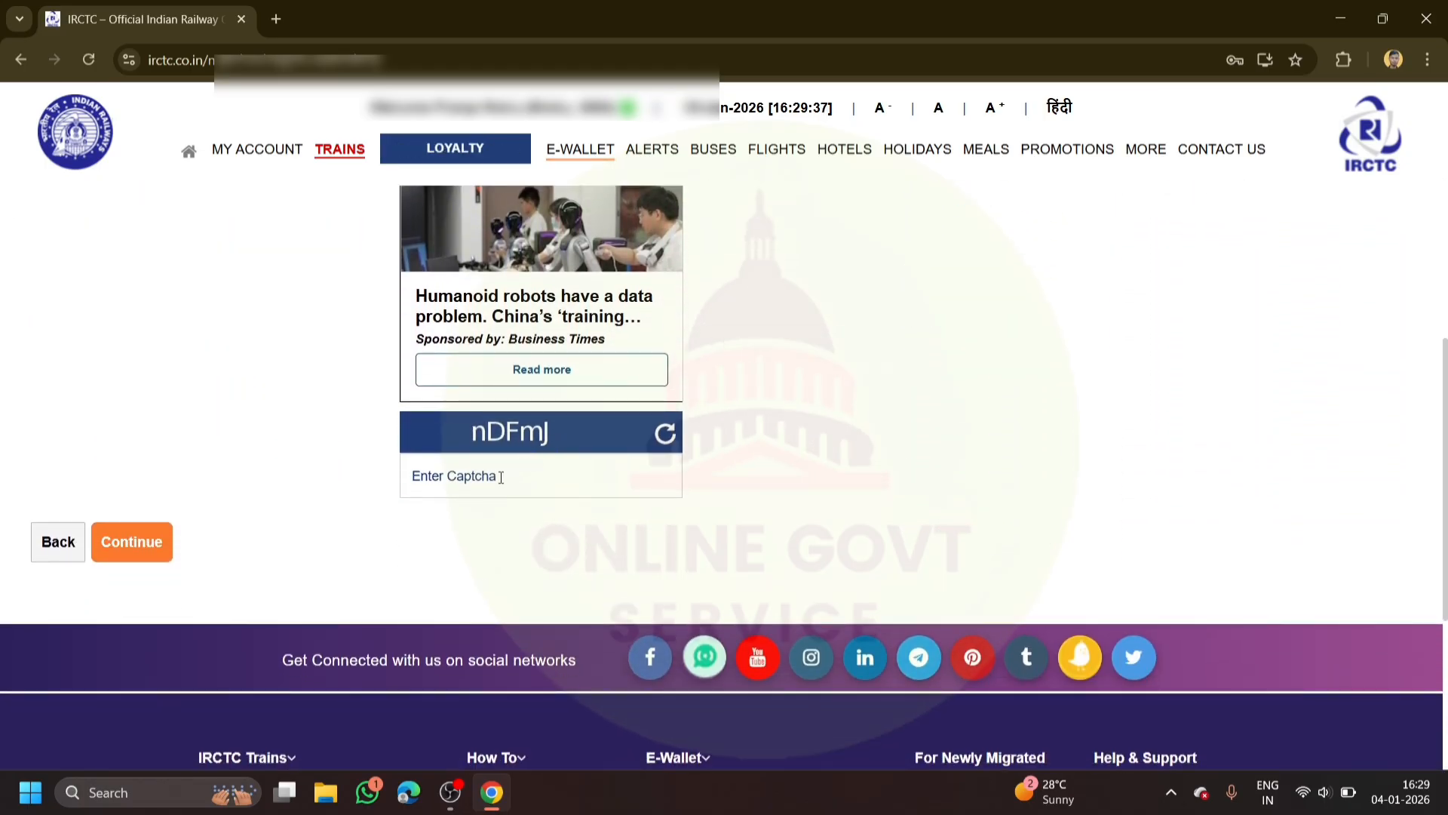
pyautogui.click(501, 477)
pyautogui.write('n')
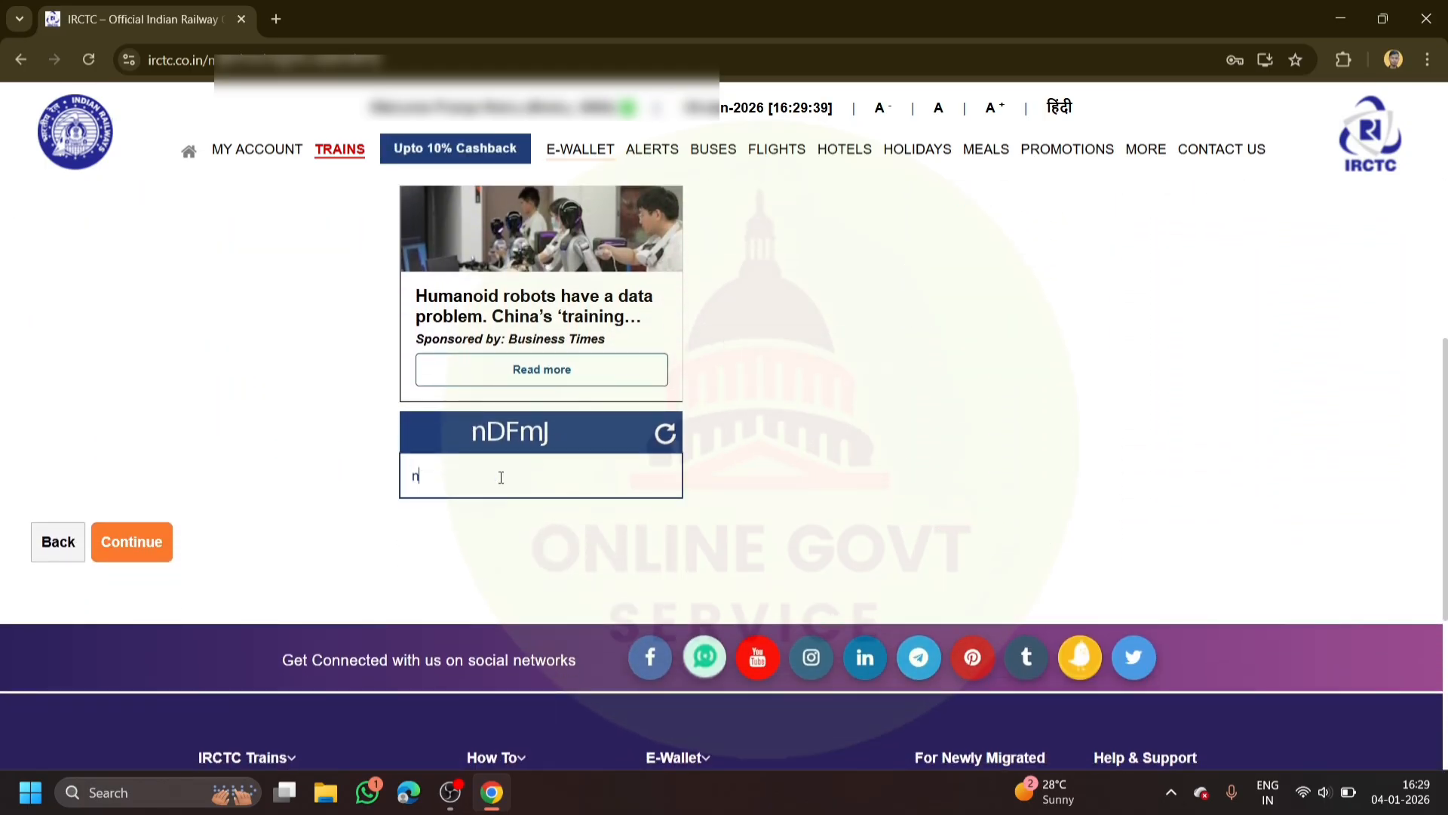
pyautogui.write('DF')
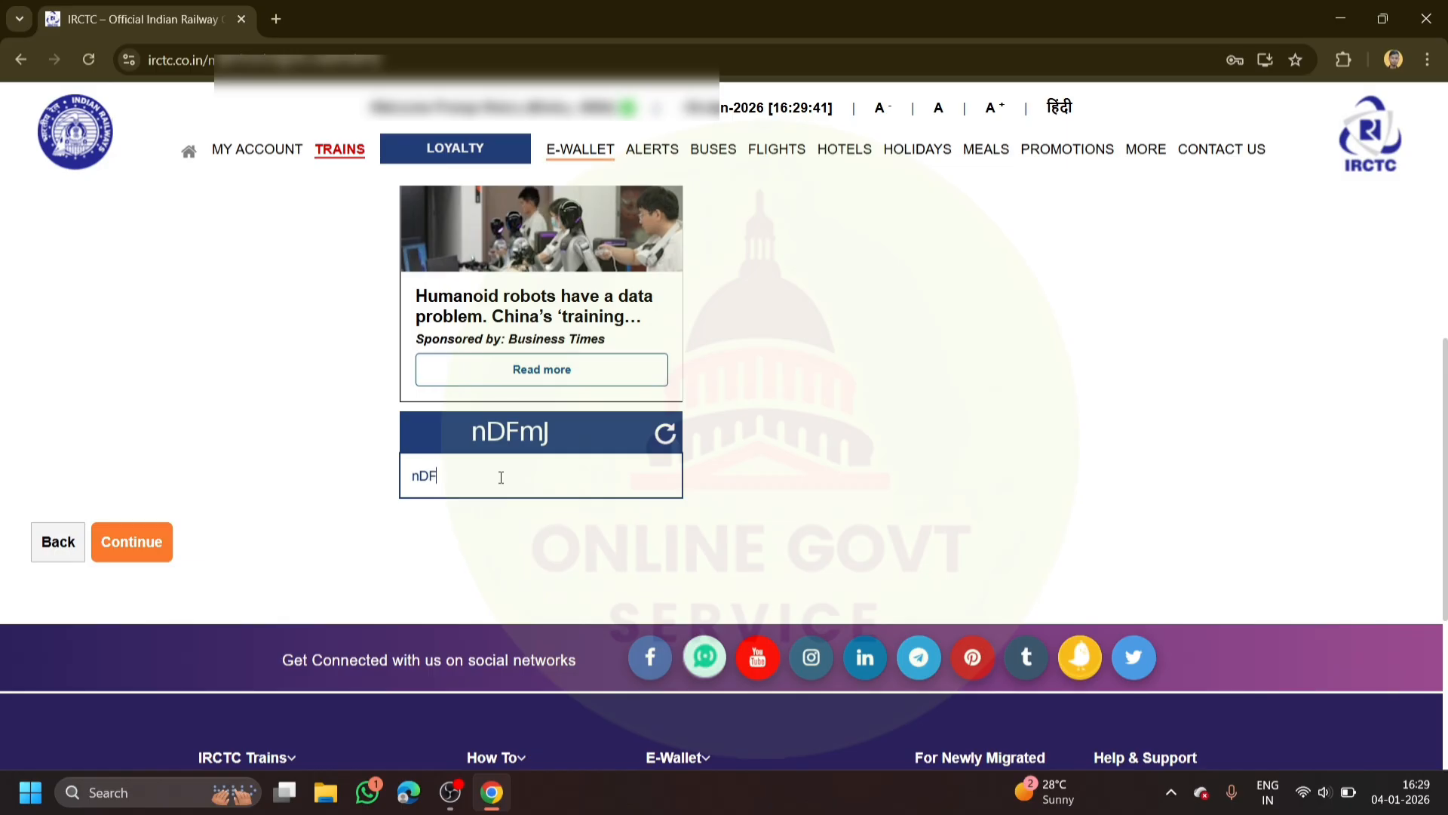
pyautogui.write('mJ')
pyautogui.click(137, 542)
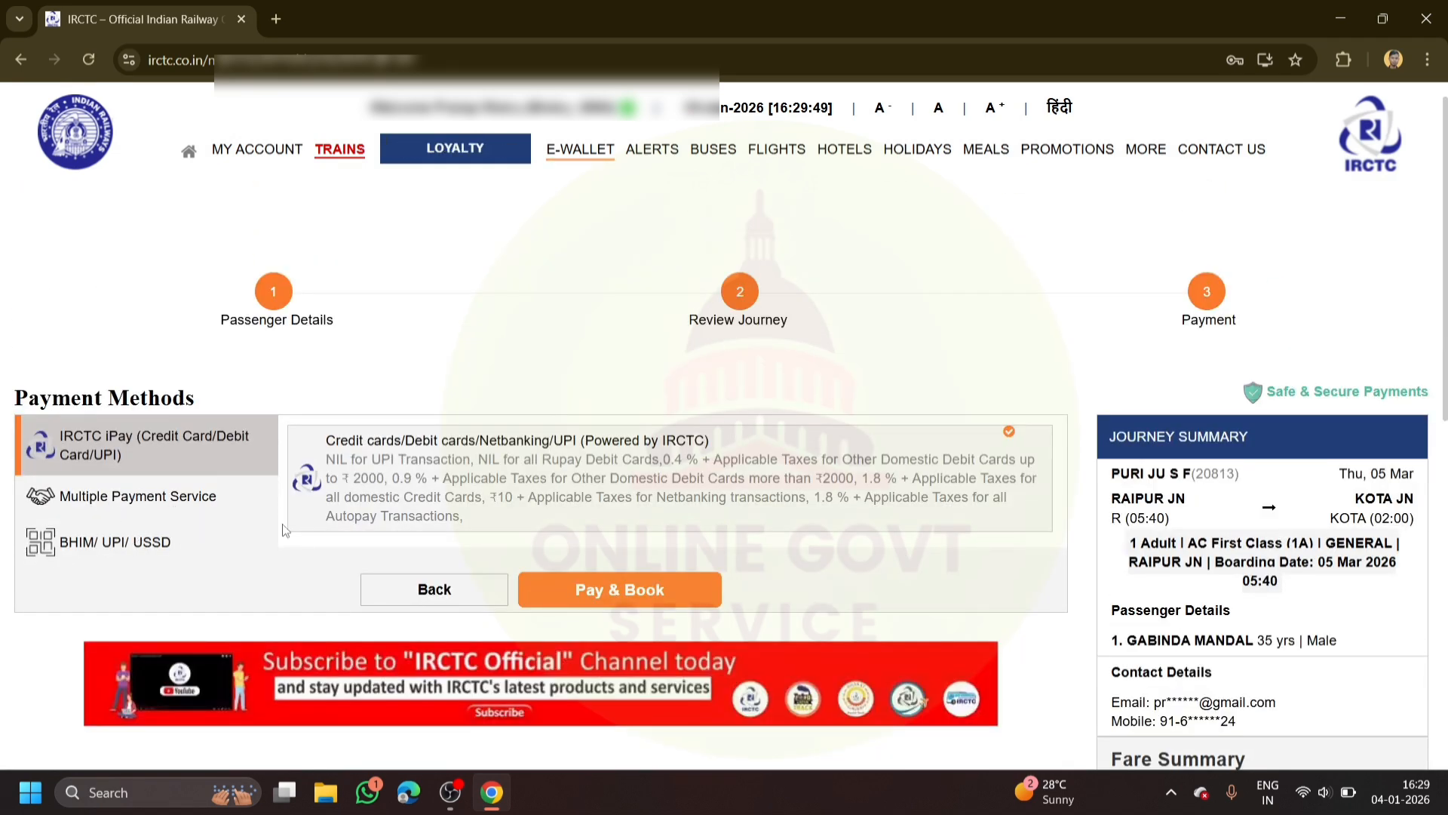
# - Select IRCTC iPay with the Credit cards/Debit cards/Netbanking/UPI option and proceed to pay and book
pyautogui.click(231, 455)
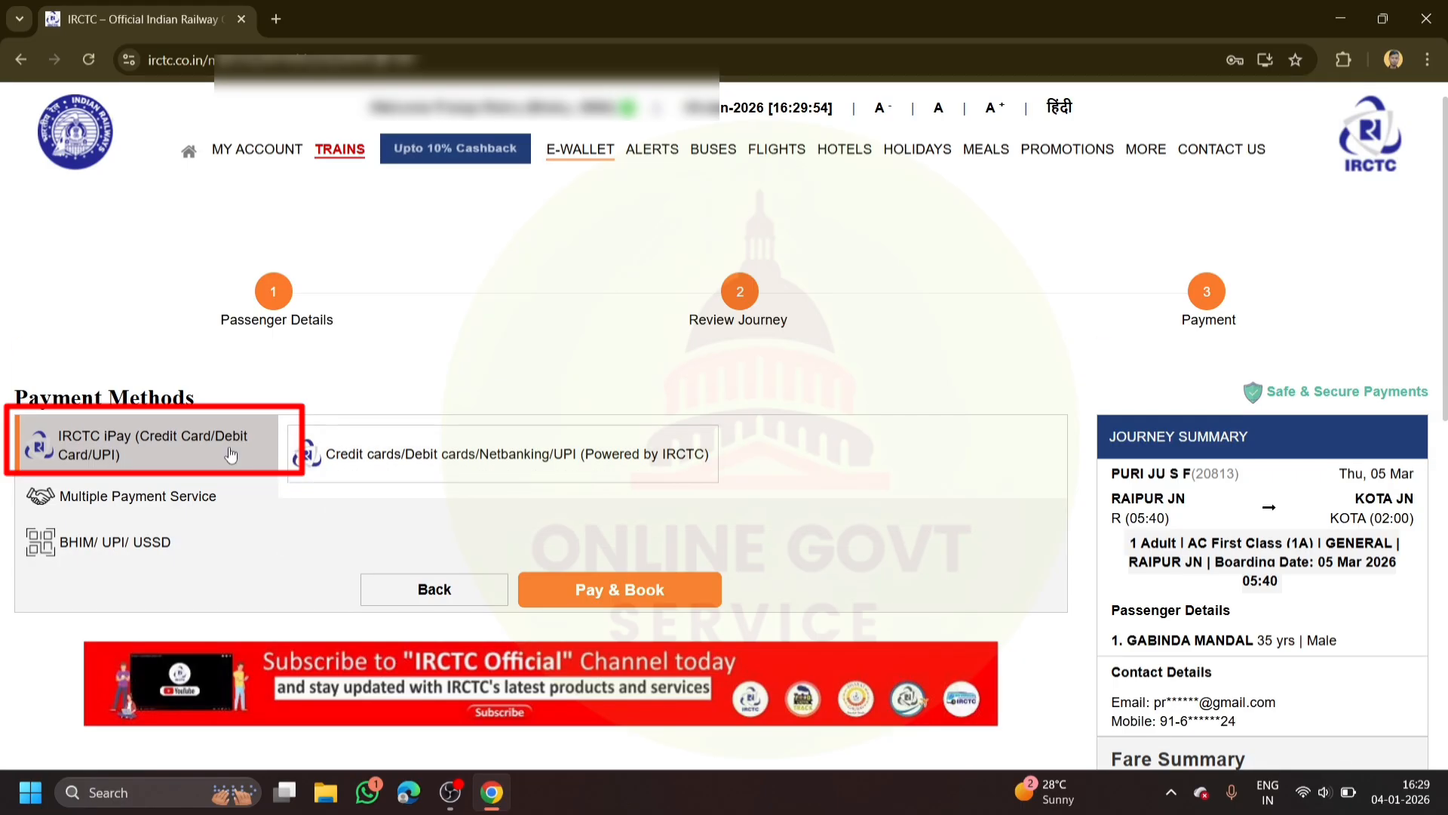
pyautogui.click(330, 457)
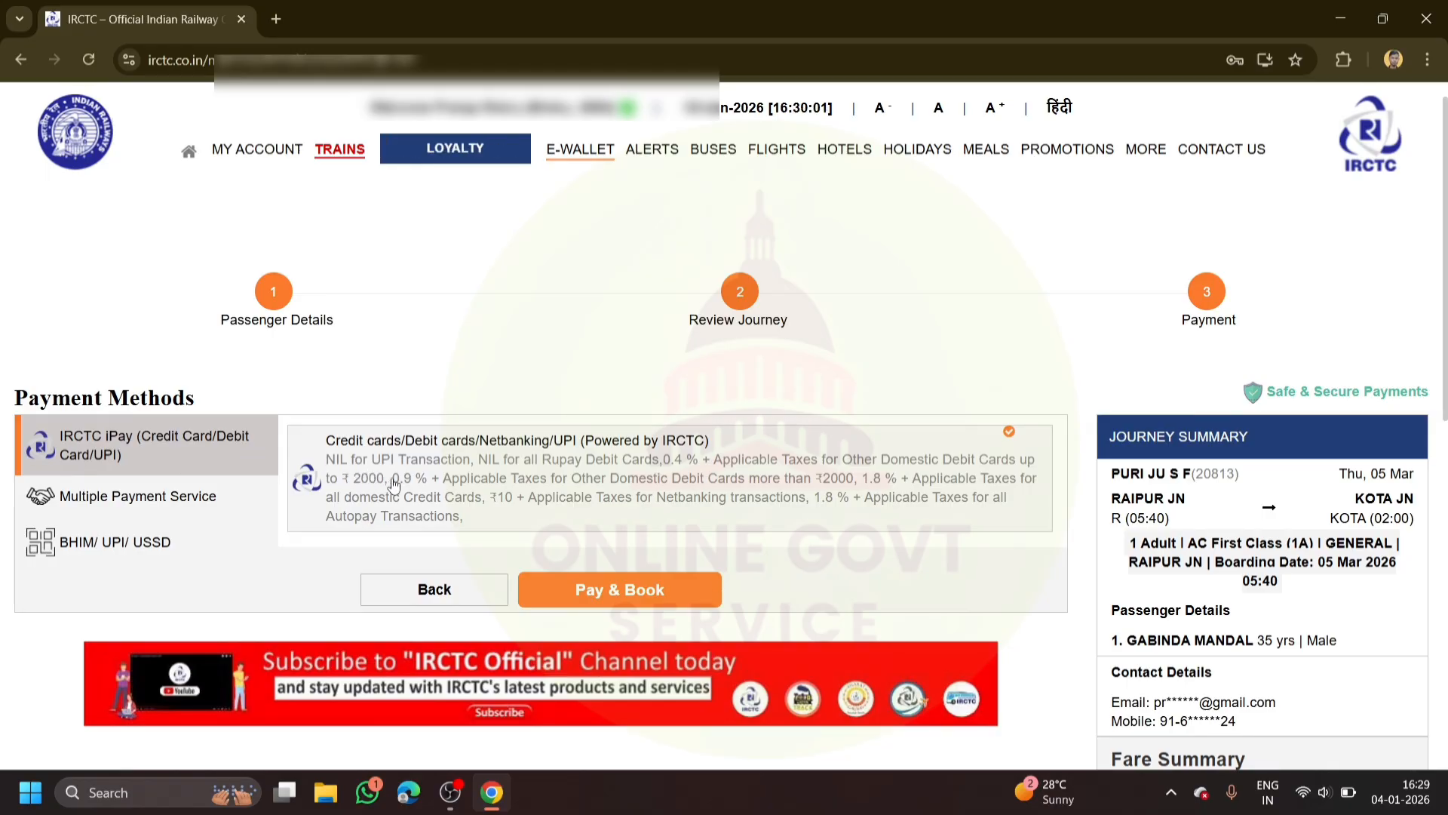
pyautogui.click(616, 592)
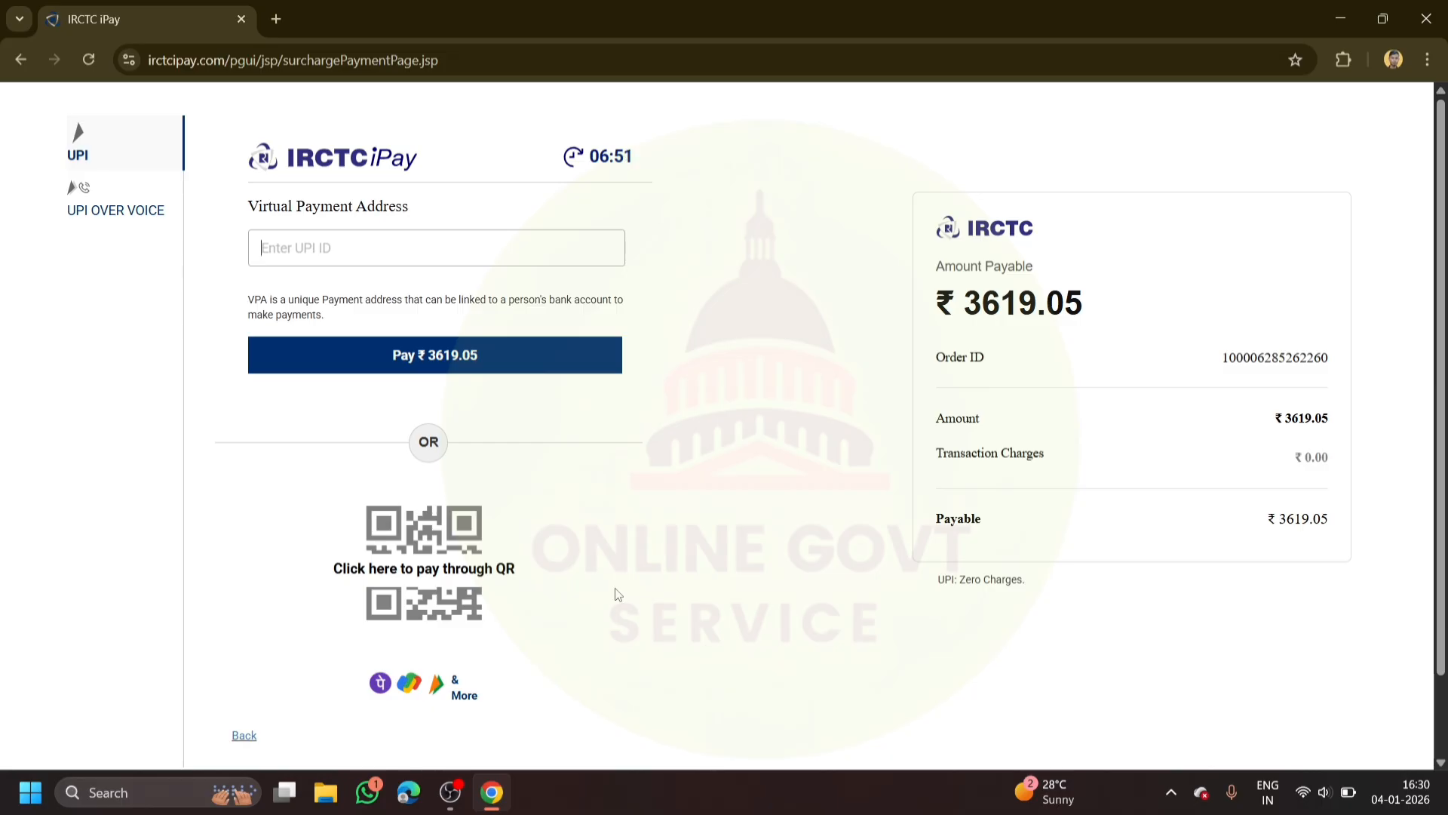
# - Choose to pay through QR on the IRCTC iPay UPI page and display the Scan & Pay code for the ticket payment
pyautogui.scroll(-2, 816, 642)
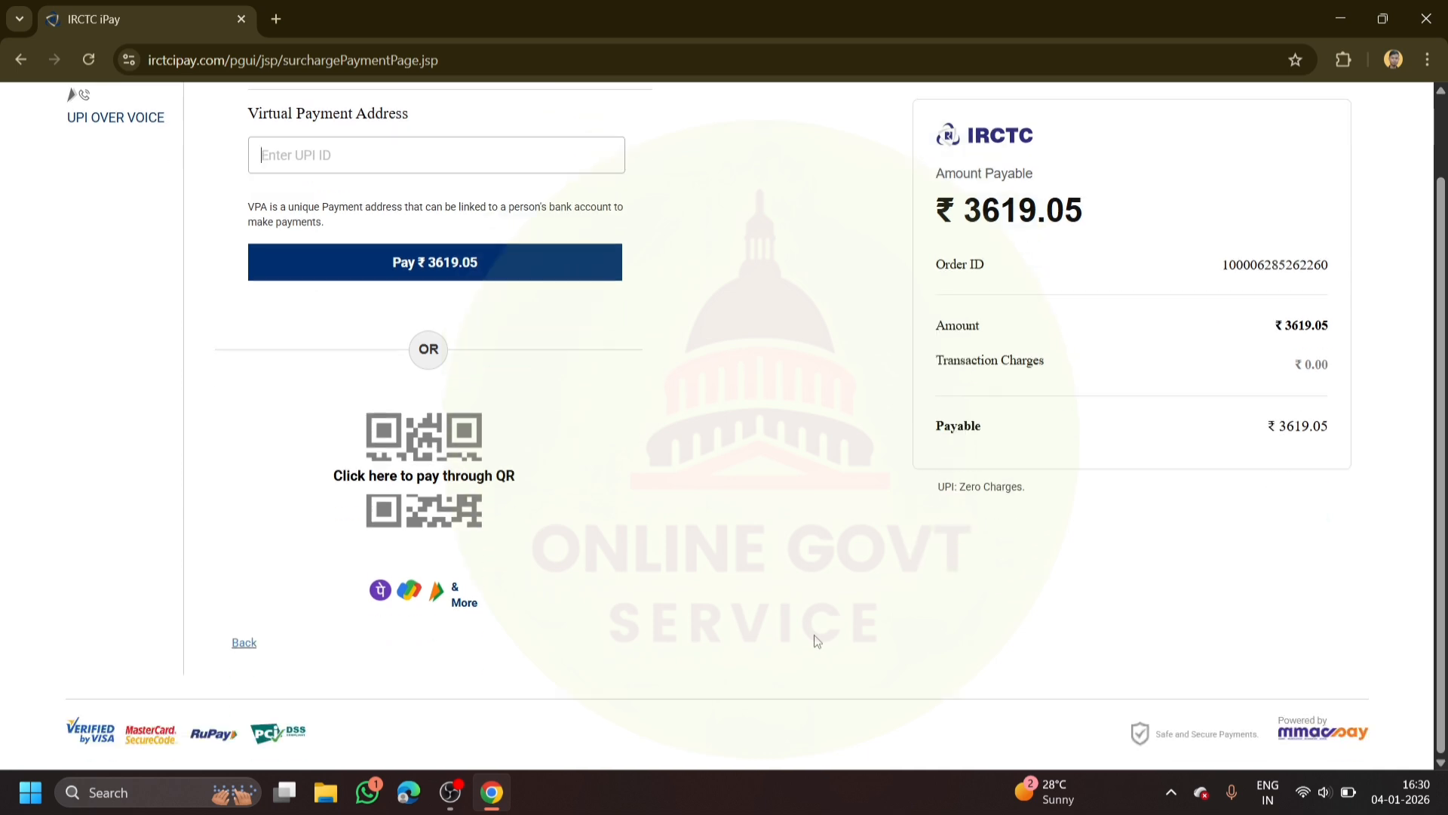
pyautogui.scroll(2, 469, 462)
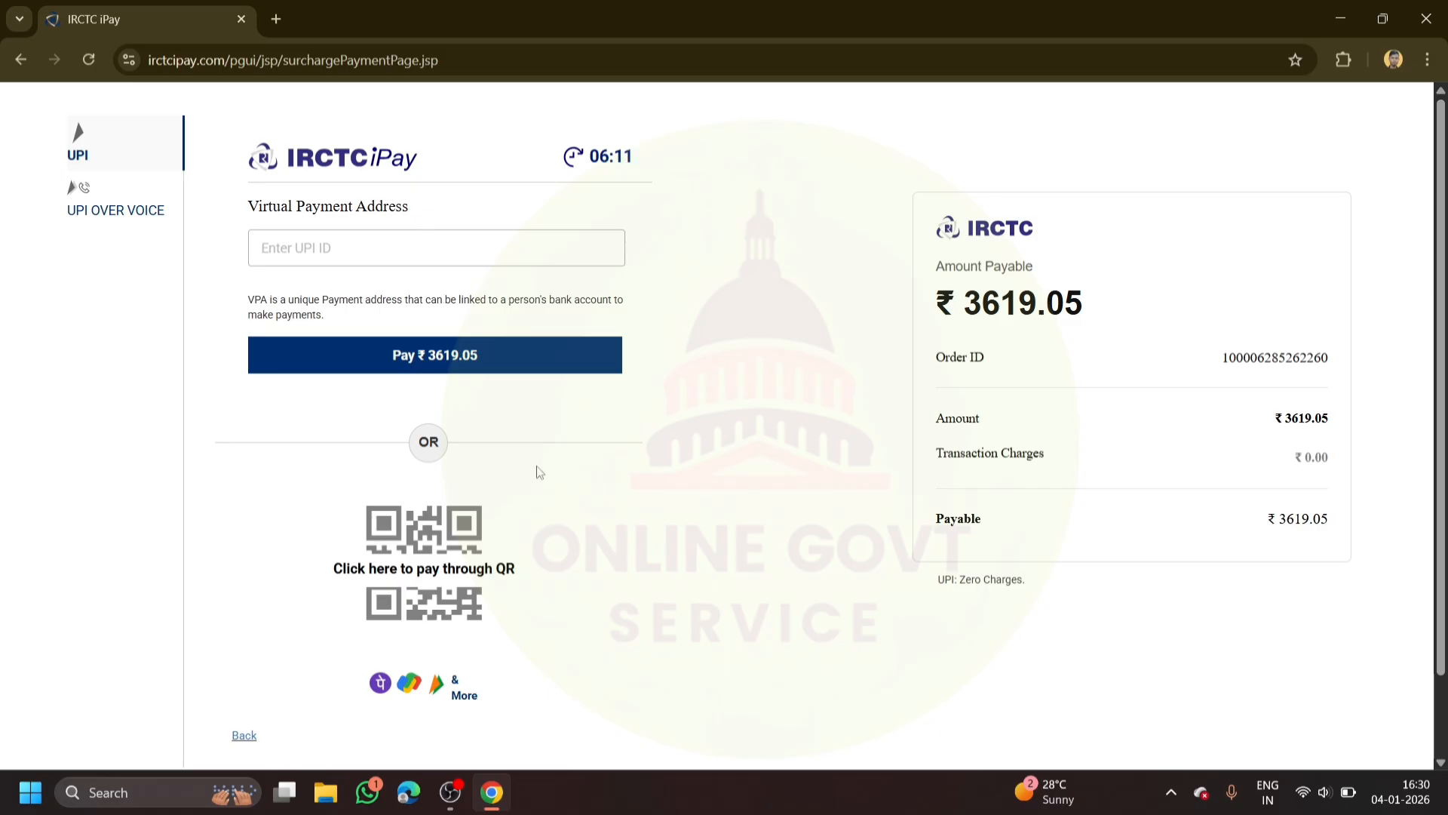
pyautogui.scroll(-1, 540, 472)
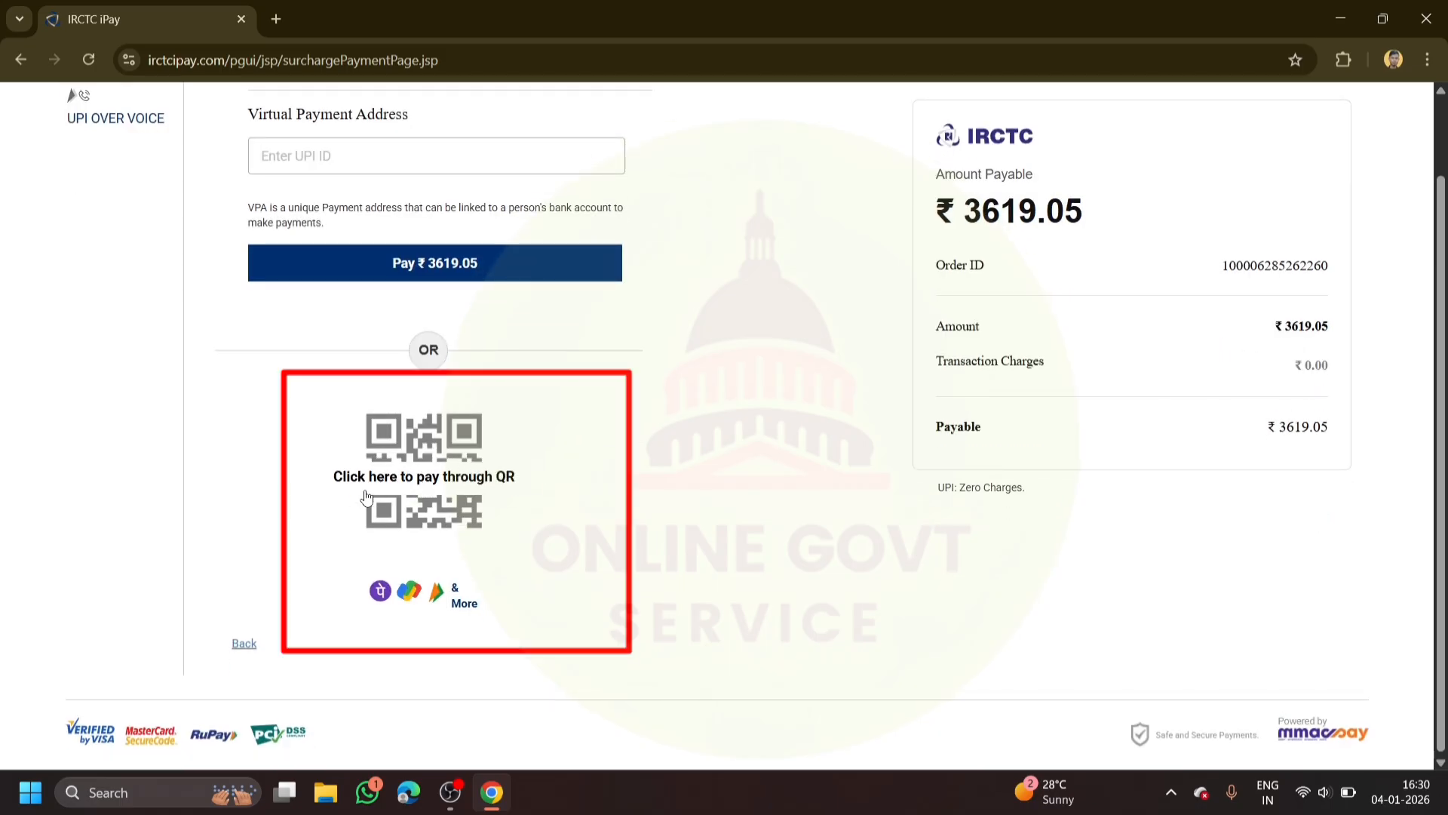
pyautogui.click(436, 477)
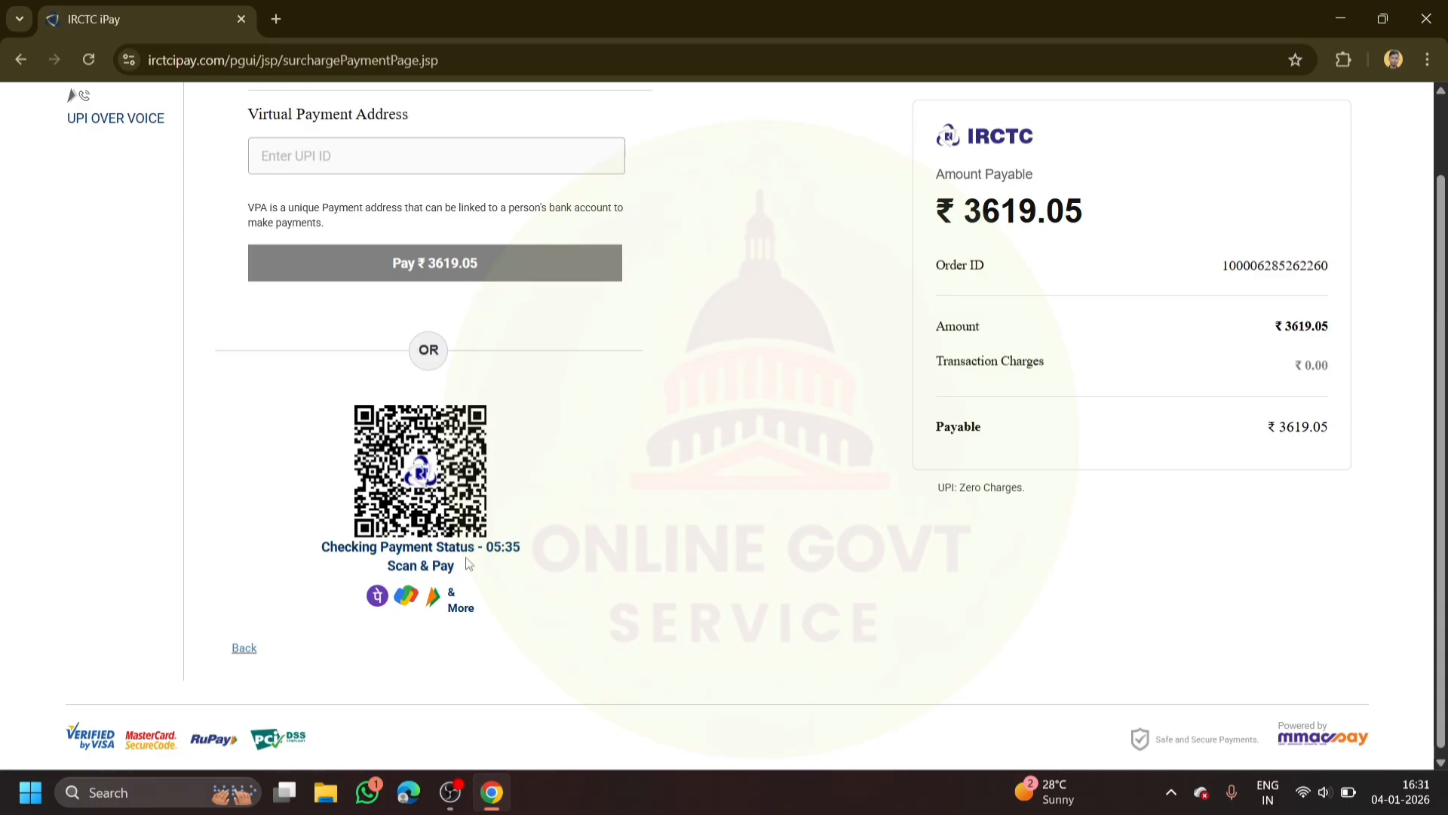
pyautogui.scroll(1, 468, 564)
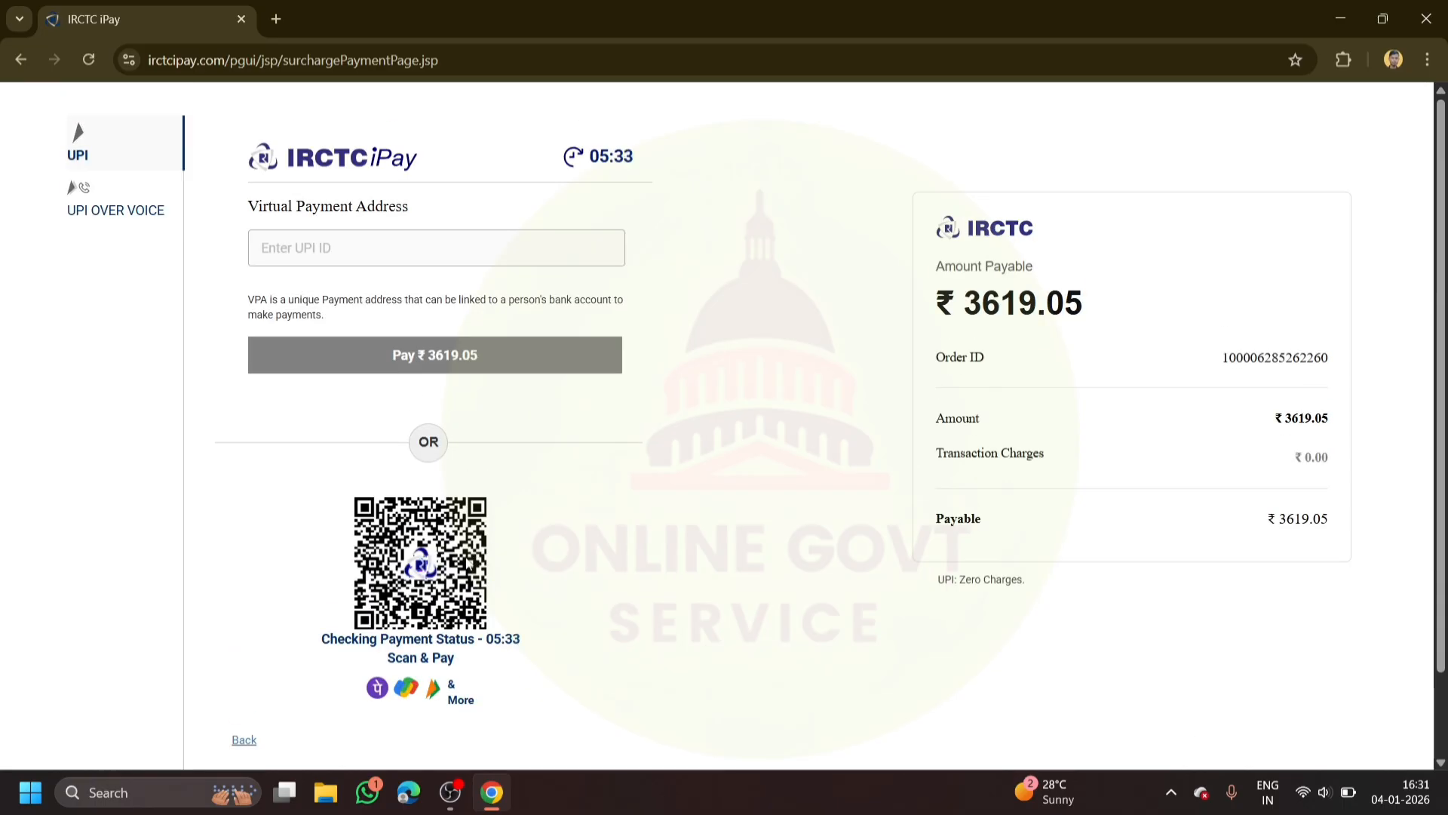
pyautogui.scroll(-1, 467, 563)
pyautogui.scroll(1, 468, 564)
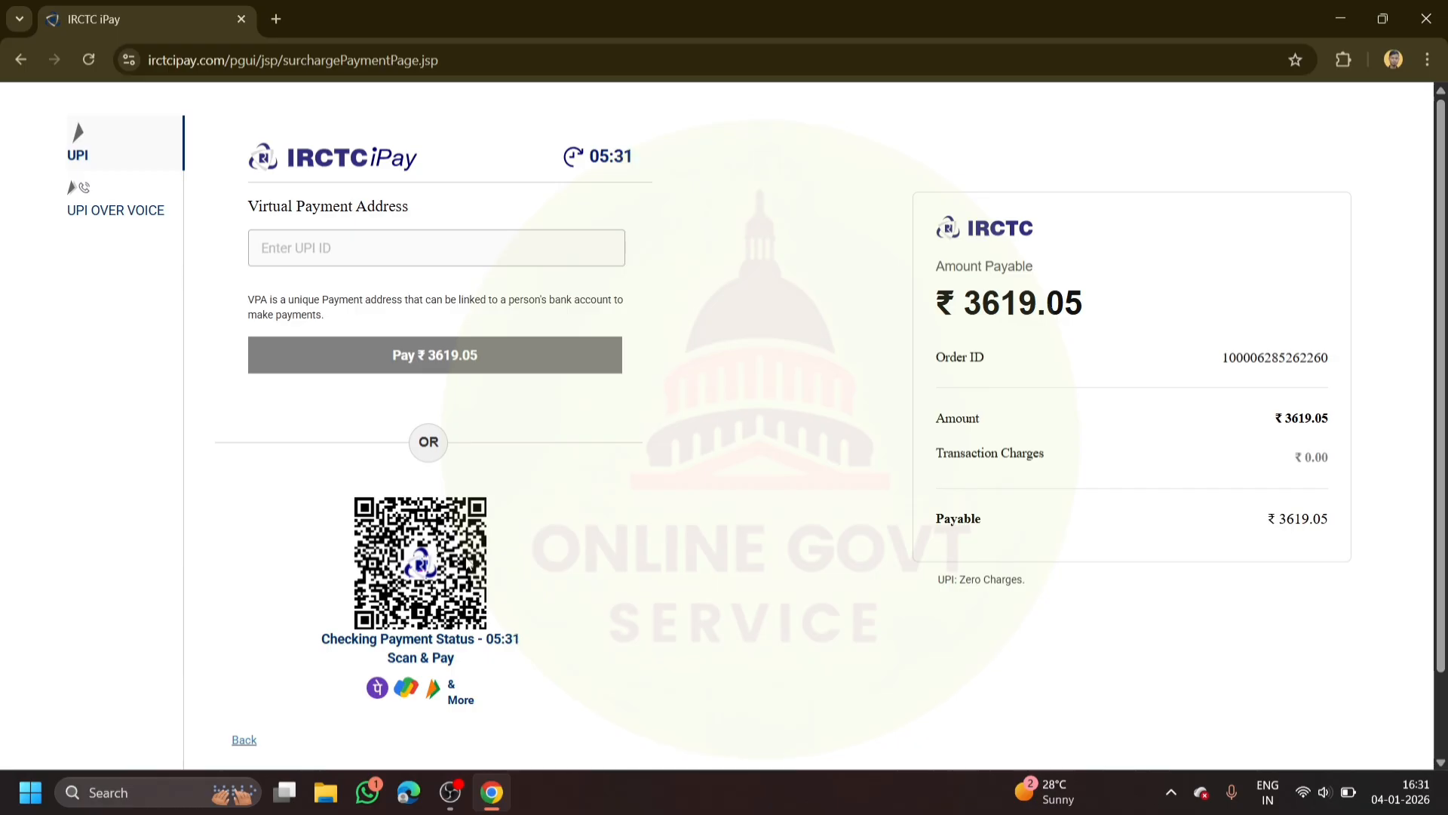